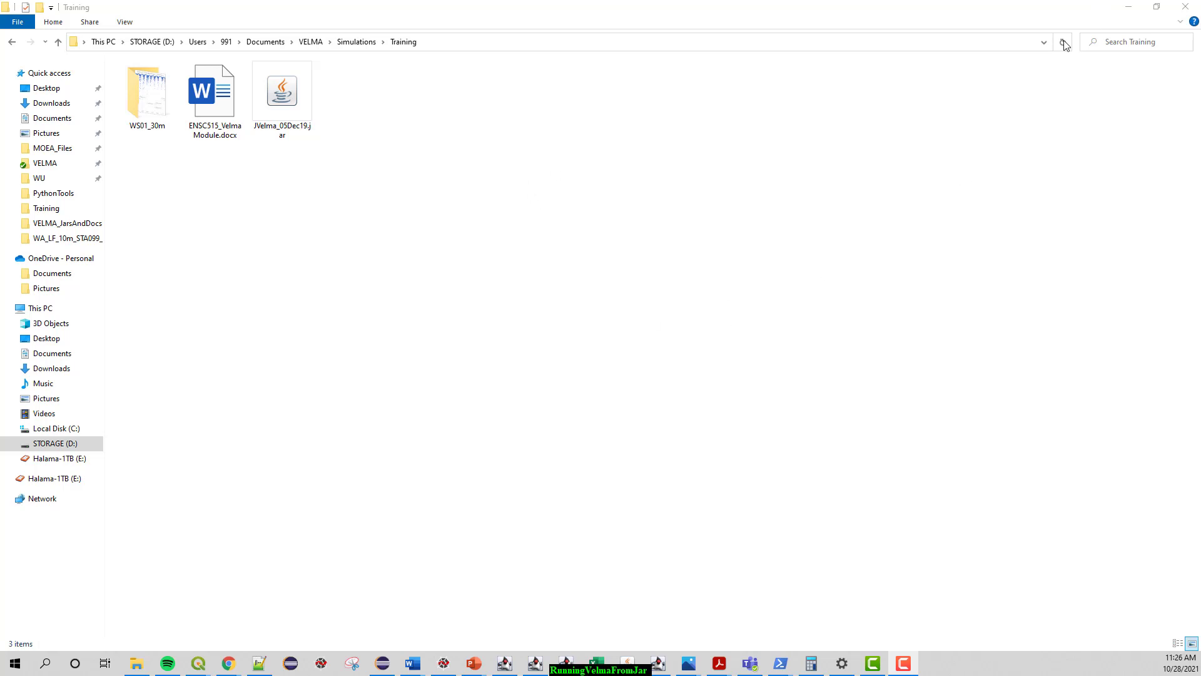
Step: Minimize the Training folder window to reveal the YouTube video page behind it
{"action": "left_click", "coordinate": [1128, 7]}
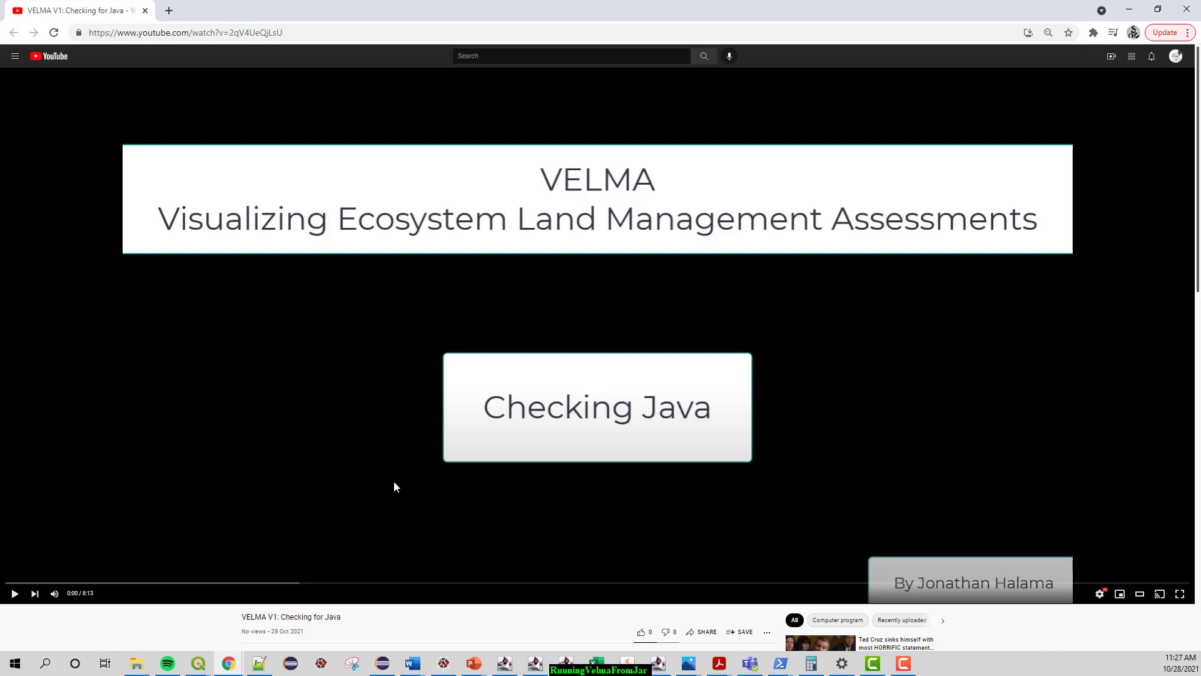
Step: Restore the Training folder window from the File Explorer taskbar icon
{"action": "left_click", "coordinate": [137, 664]}
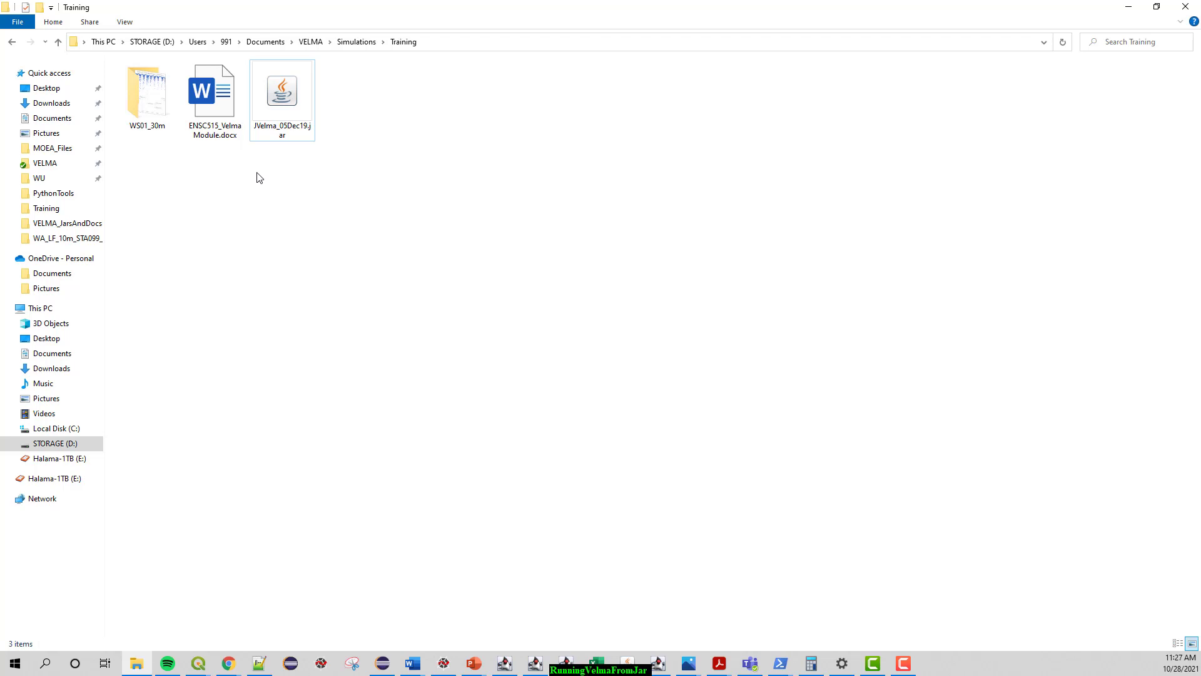
Step: Open the WS01_30m folder and switch its view to Large icons
{"action": "double_click", "coordinate": [137, 110]}
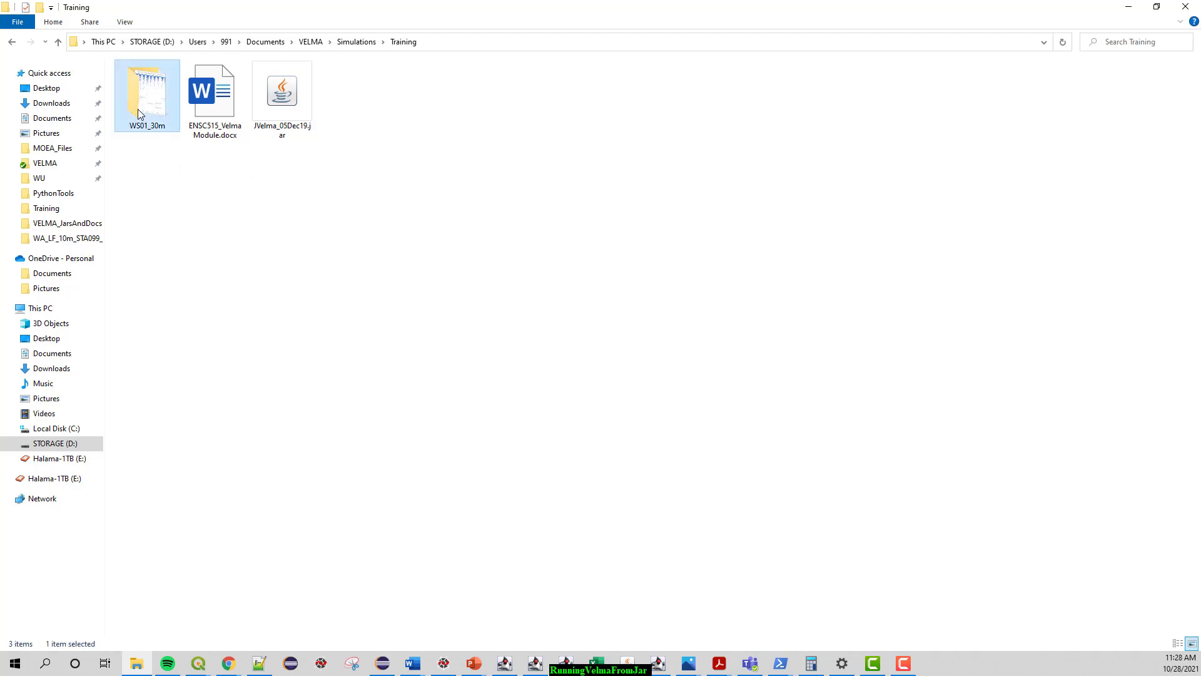
{"action": "right_click", "coordinate": [303, 215]}
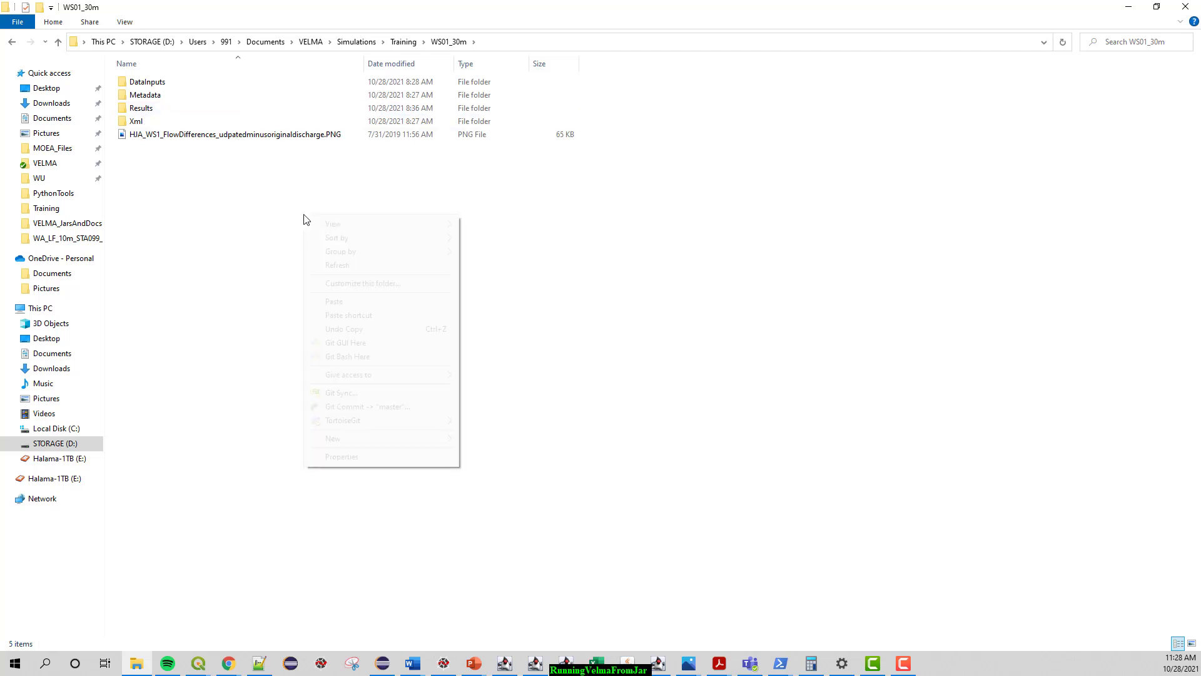
{"action": "mouse_move", "coordinate": [365, 224]}
{"action": "left_click", "coordinate": [517, 236]}
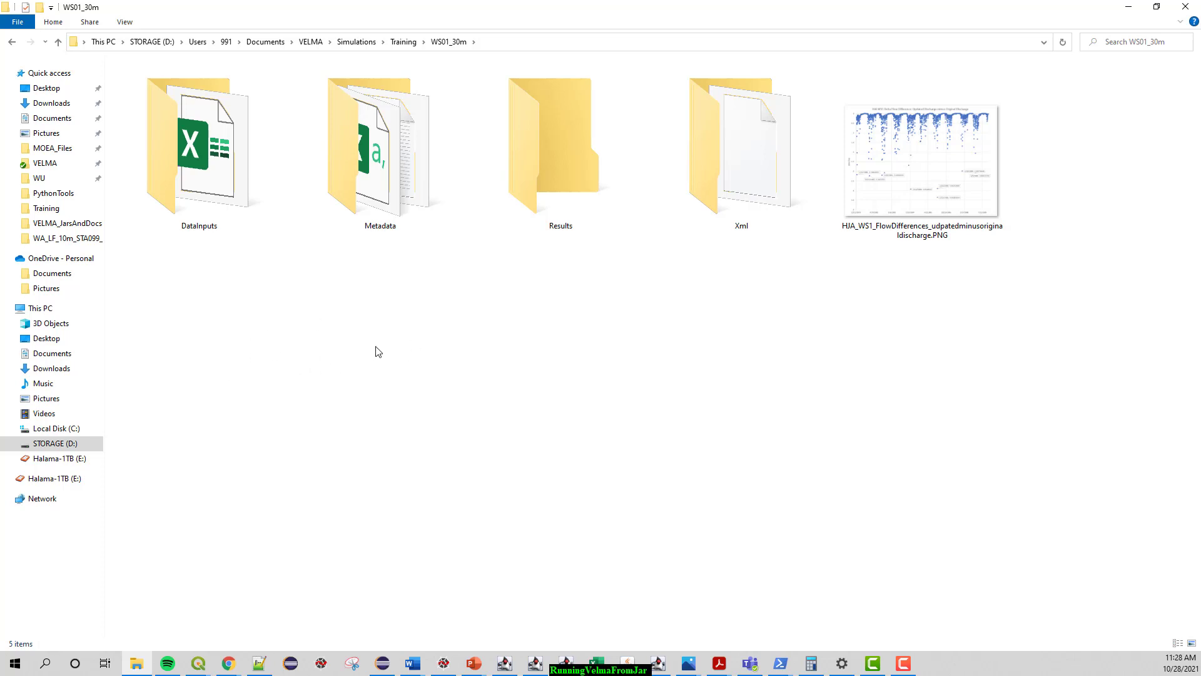
Step: Look at OR_ws1_30m_test.xml in the Xml folder, then return to WS01_30m
{"action": "double_click", "coordinate": [750, 188]}
{"action": "left_click", "coordinate": [184, 82]}
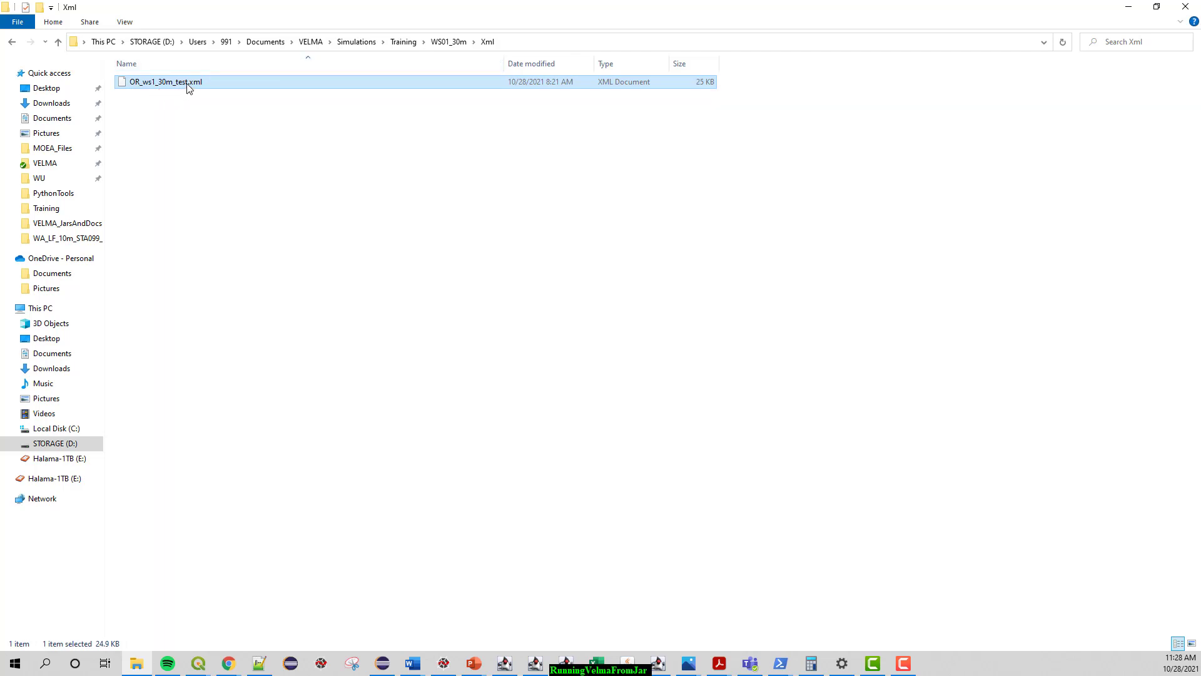
{"action": "left_click", "coordinate": [449, 42]}
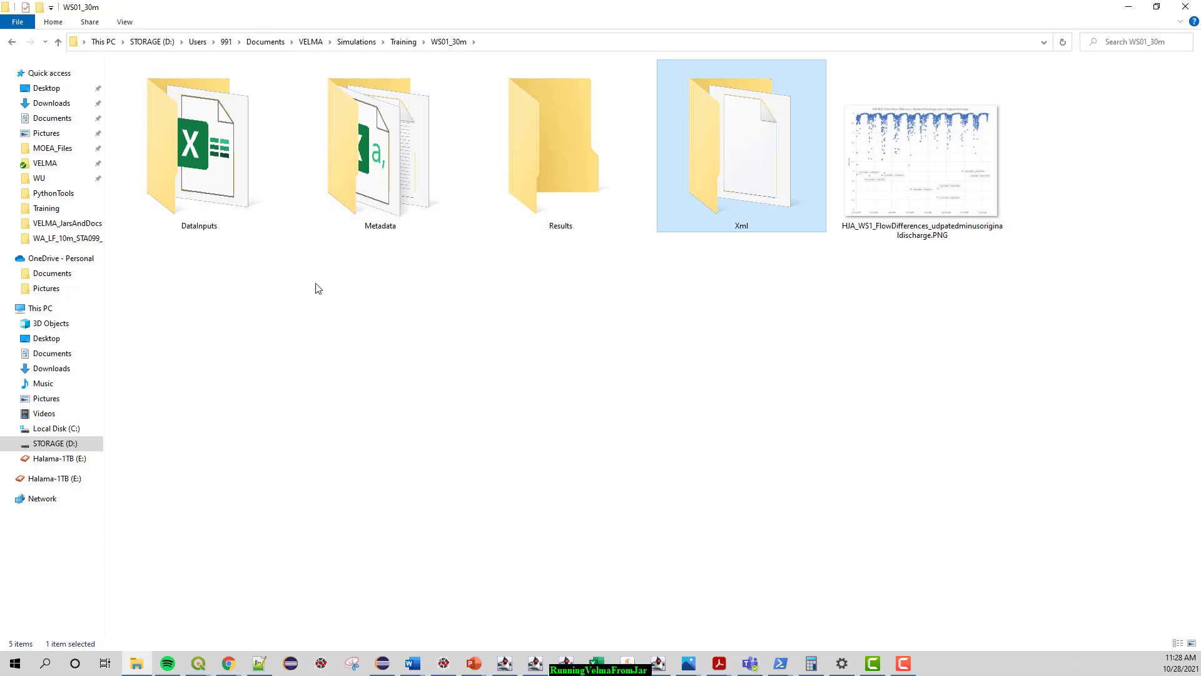
Step: Open DataInputs > m_1_DEM and select the ws1_30m_larger_FlatAlt.asc elevation file
{"action": "double_click", "coordinate": [195, 175]}
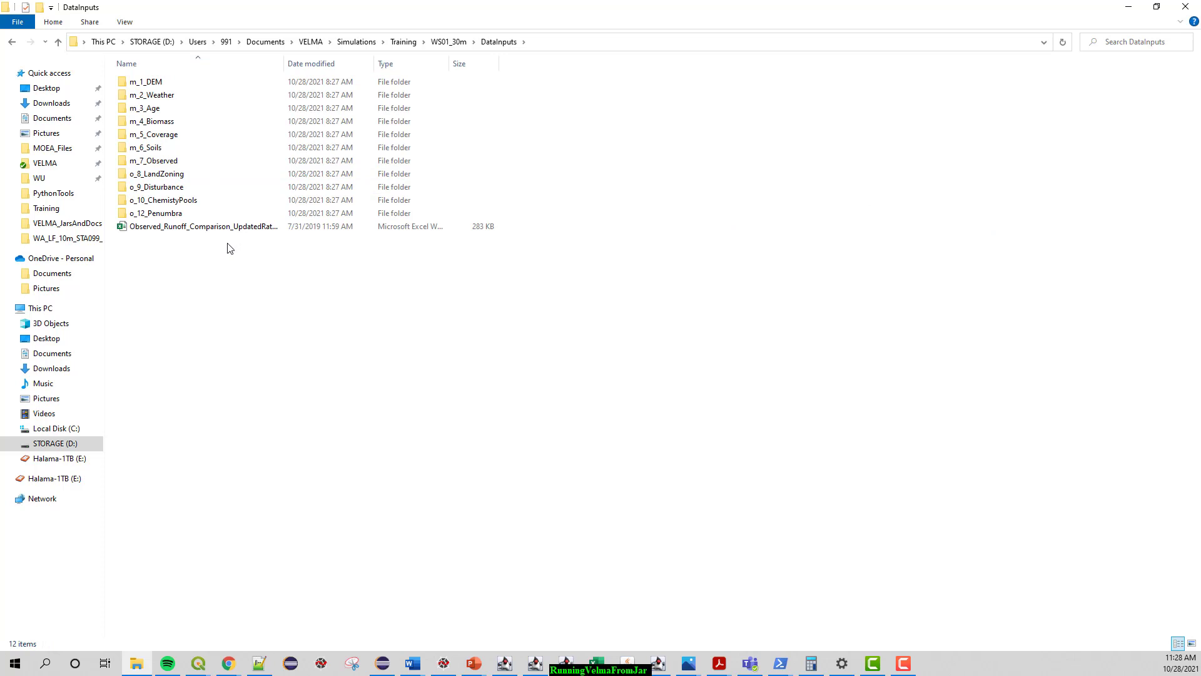
{"action": "left_click", "coordinate": [194, 84]}
{"action": "double_click", "coordinate": [194, 84]}
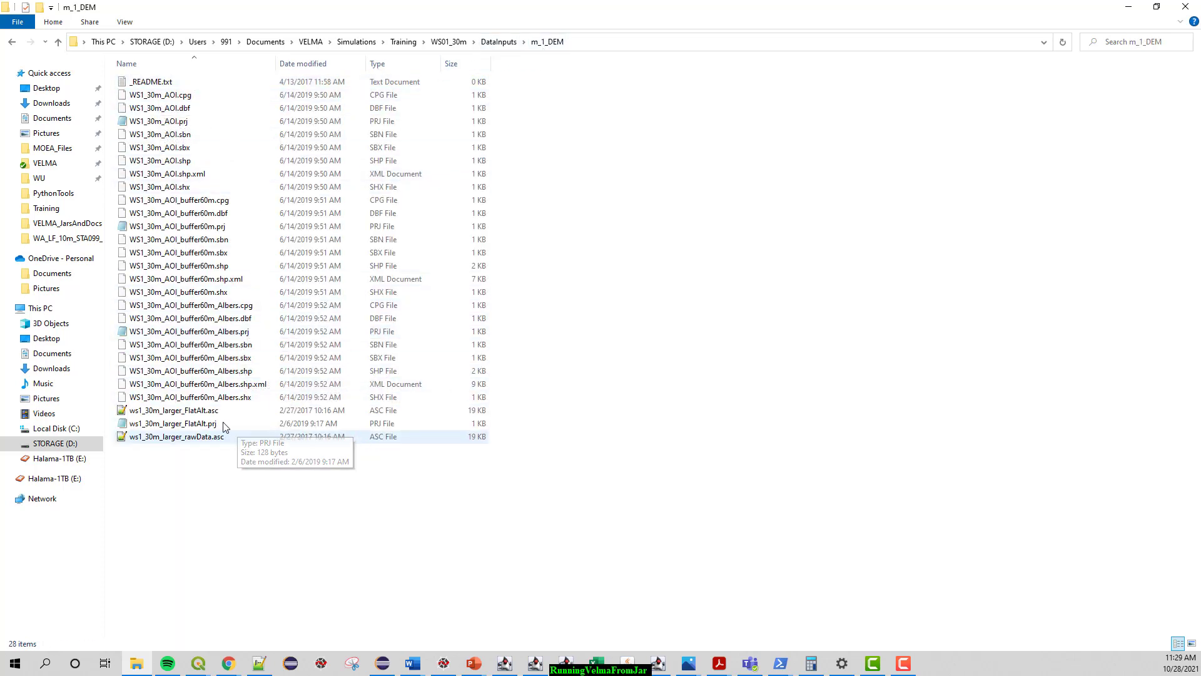
{"action": "left_click", "coordinate": [166, 411]}
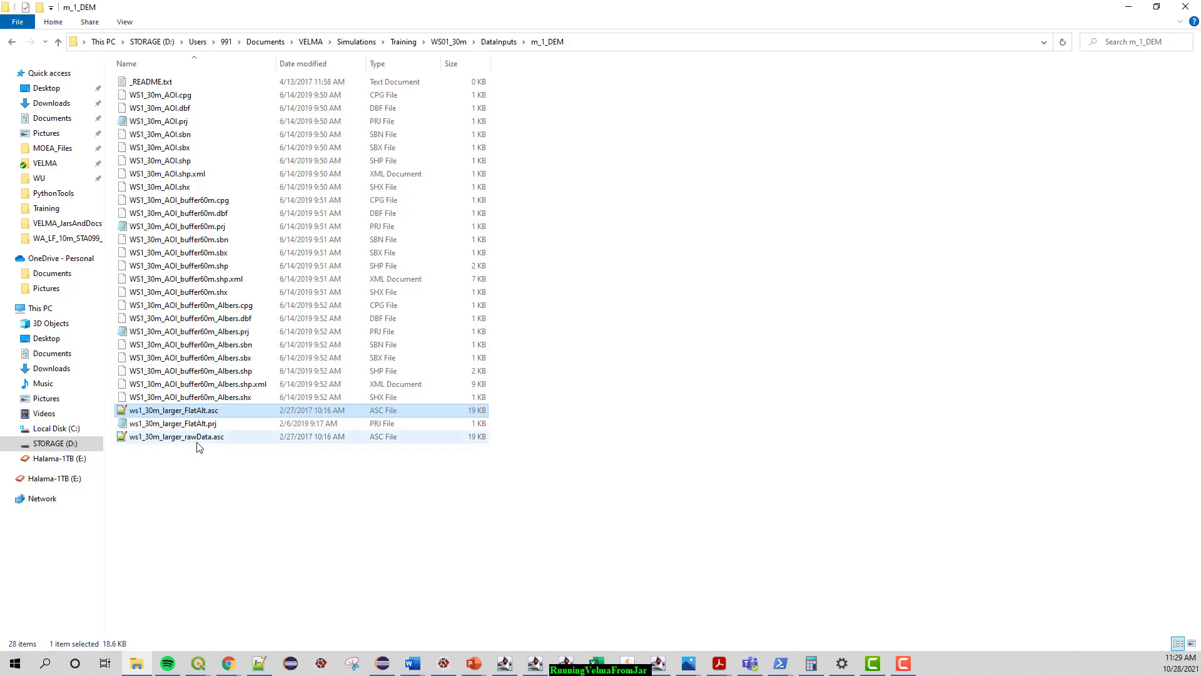
Step: View the weather CSVs in m_2_Weather > 1_DefaultModel, then open m_5_Coverage
{"action": "left_click", "coordinate": [489, 44]}
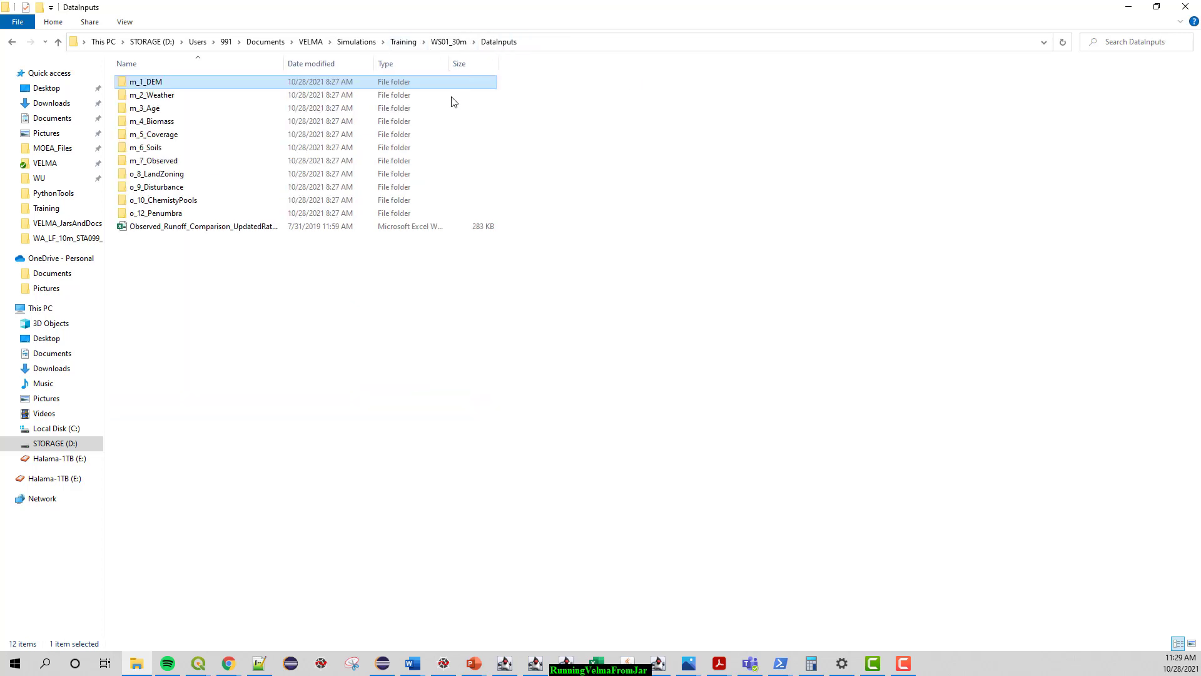
{"action": "double_click", "coordinate": [205, 95]}
{"action": "double_click", "coordinate": [204, 82]}
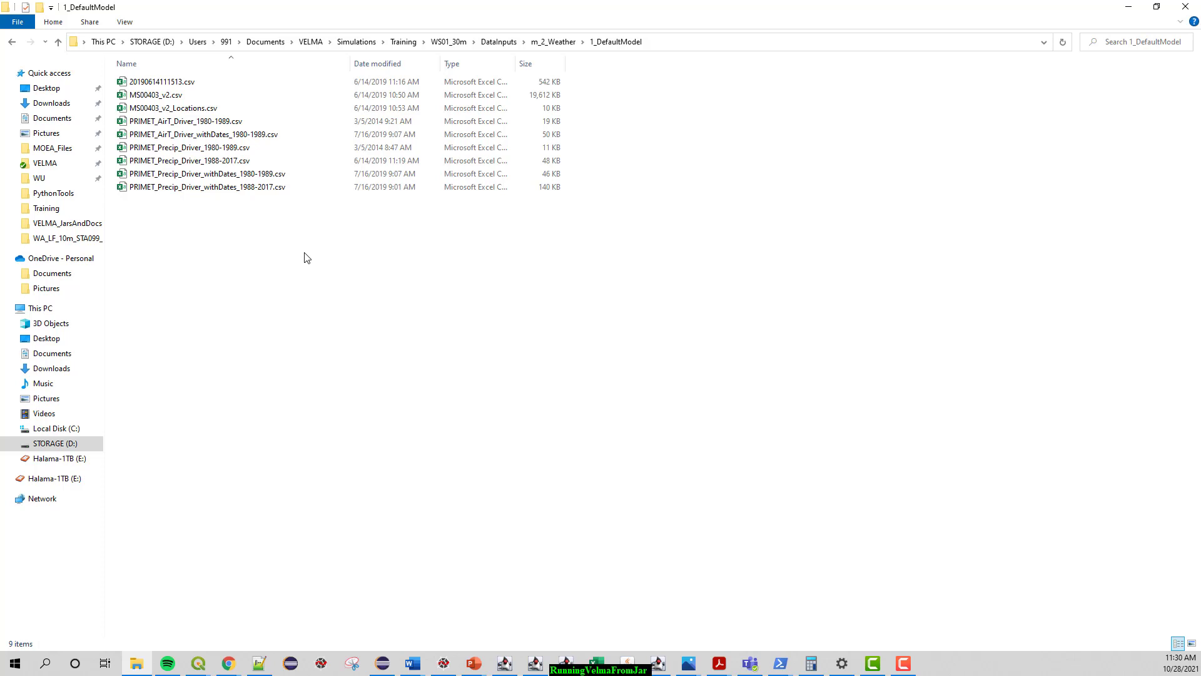
{"action": "left_click", "coordinate": [498, 41]}
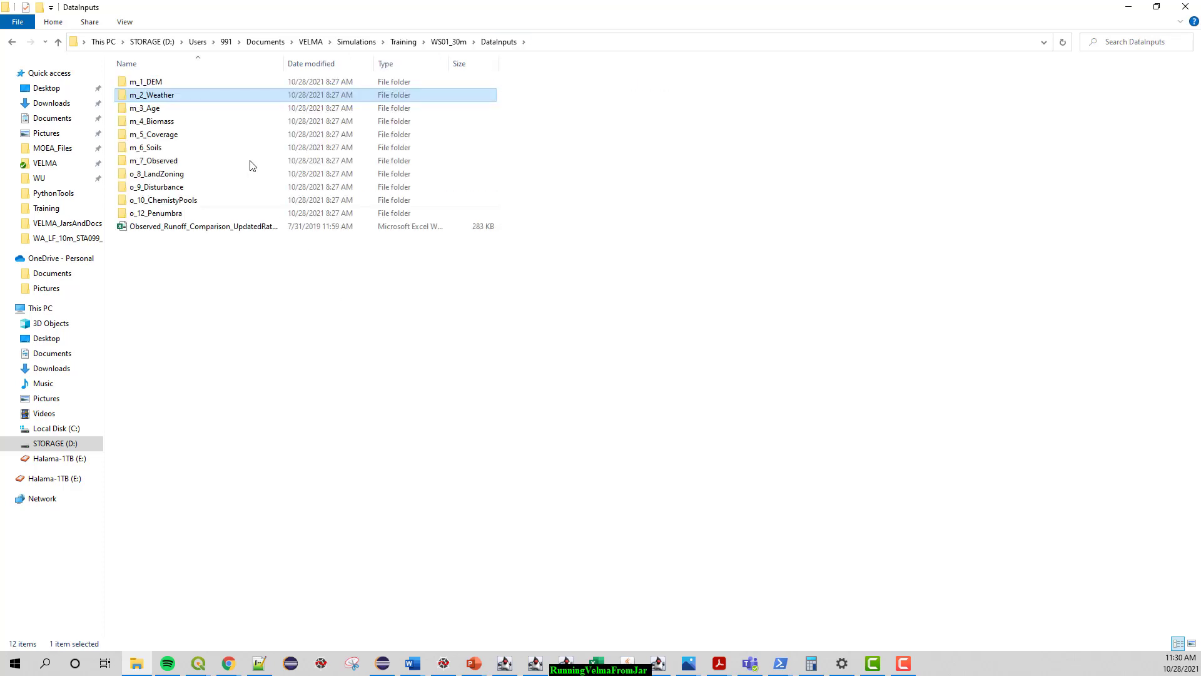
{"action": "double_click", "coordinate": [177, 135]}
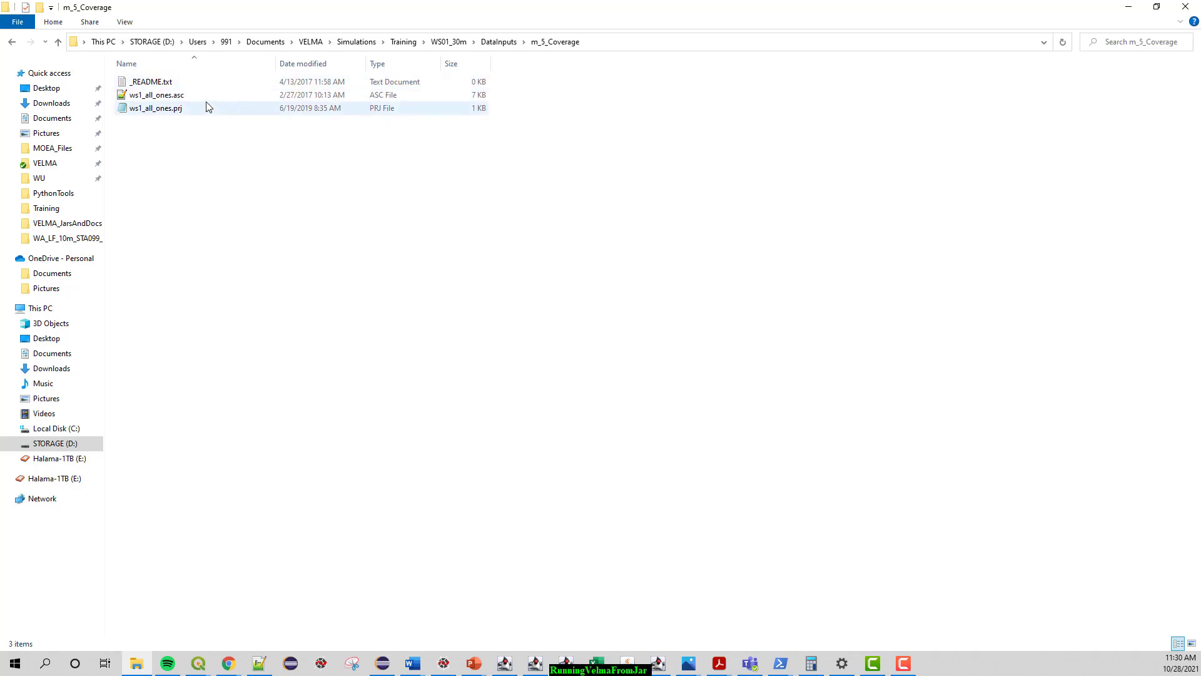
Step: Look through the m_4_Biomass, m_3_Age and m_6_Soils folders in DataInputs
{"action": "left_click", "coordinate": [499, 41]}
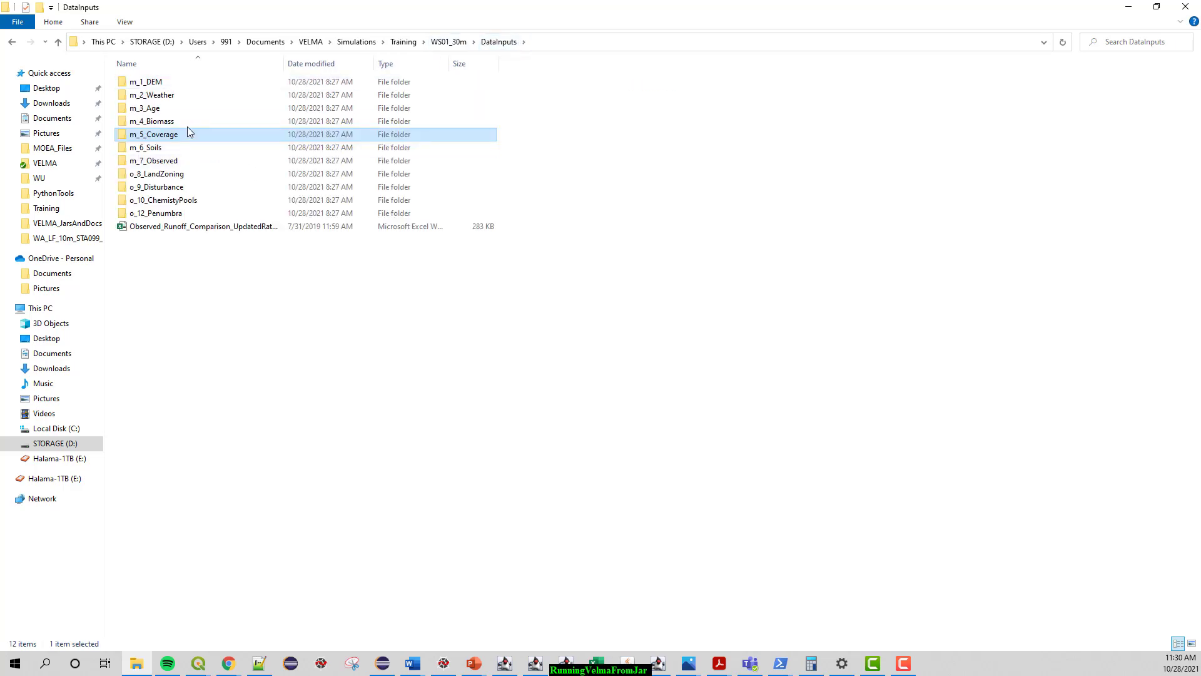
{"action": "double_click", "coordinate": [177, 123]}
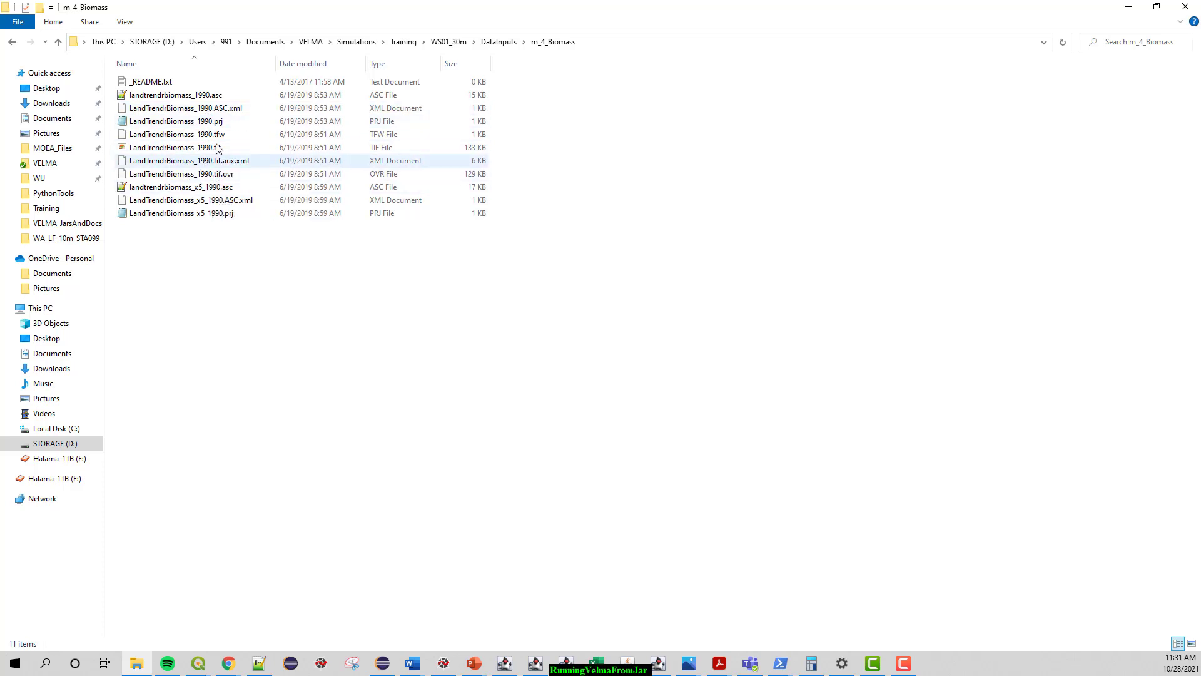
{"action": "left_click", "coordinate": [487, 42]}
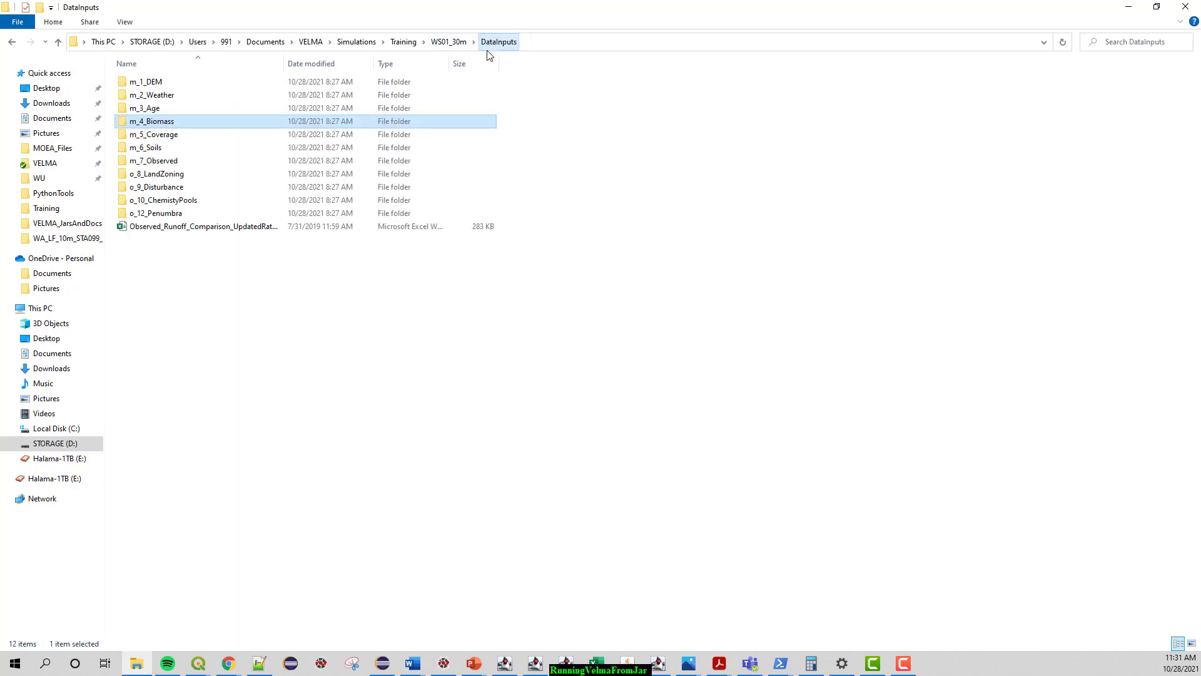
{"action": "double_click", "coordinate": [202, 108]}
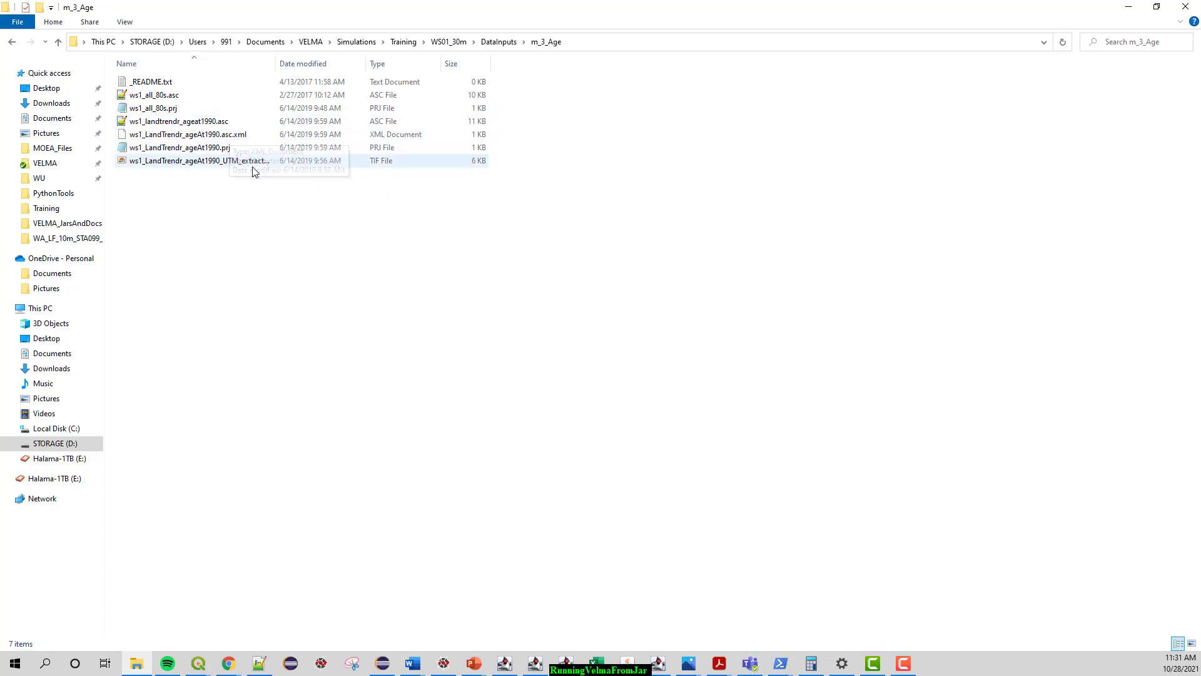
{"action": "left_click", "coordinate": [491, 43]}
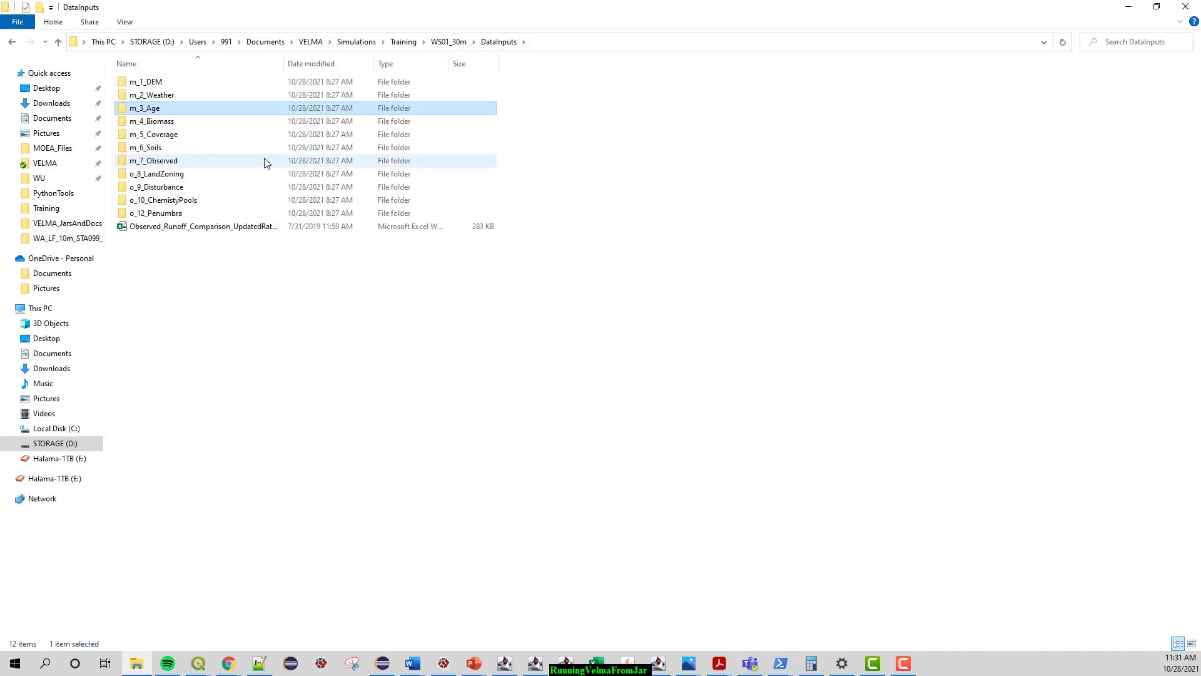
{"action": "double_click", "coordinate": [220, 148]}
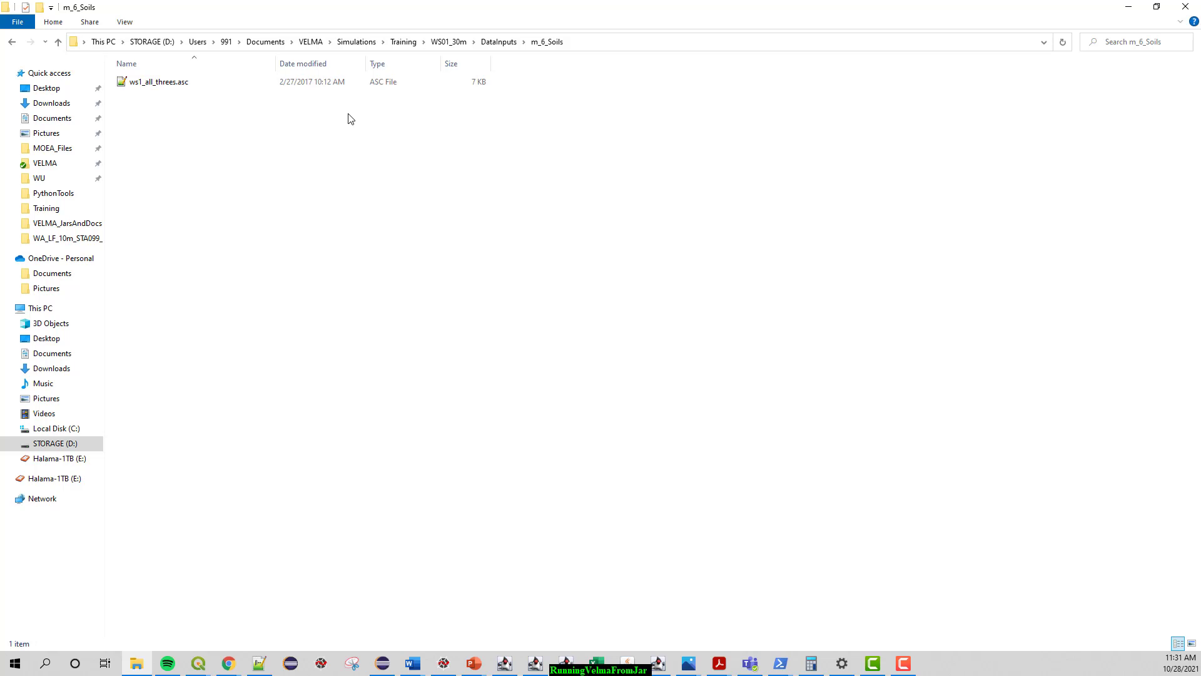
{"action": "left_click", "coordinate": [497, 47]}
Step: Open m_7_Observed, widen the Name column, and select the 1980_1989 observed-flow CSV
{"action": "double_click", "coordinate": [219, 162]}
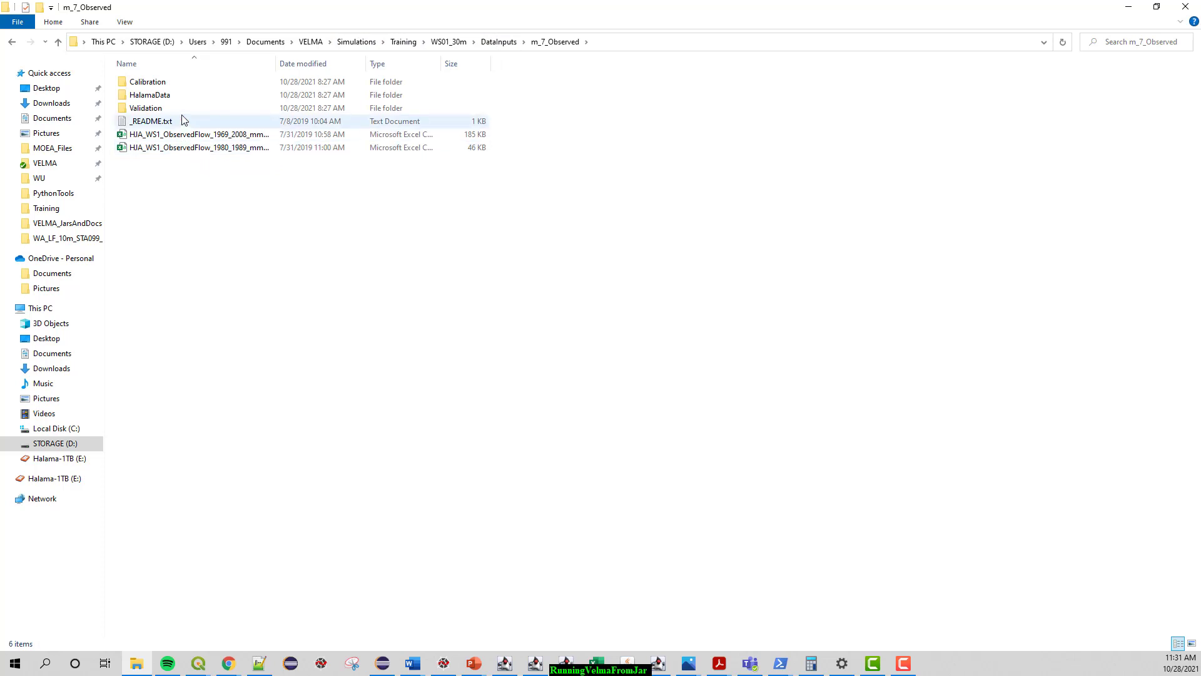
{"action": "left_click_drag", "start_coordinate": [275, 63], "coordinate": [403, 63]}
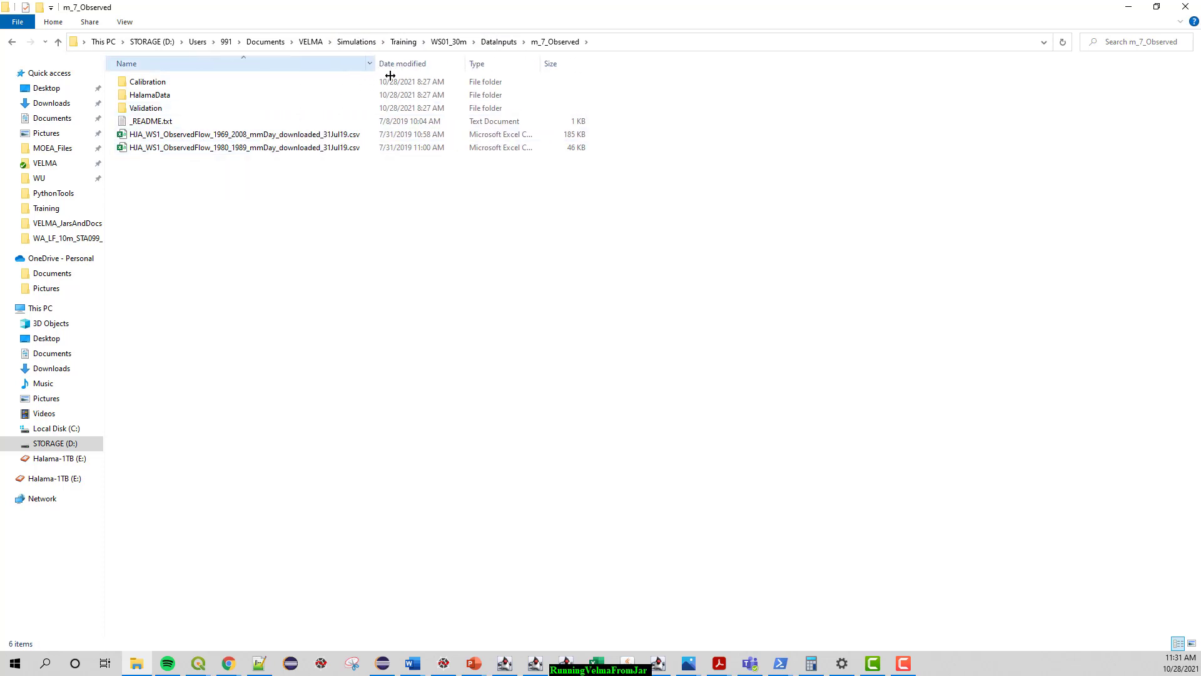
{"action": "left_click", "coordinate": [300, 148]}
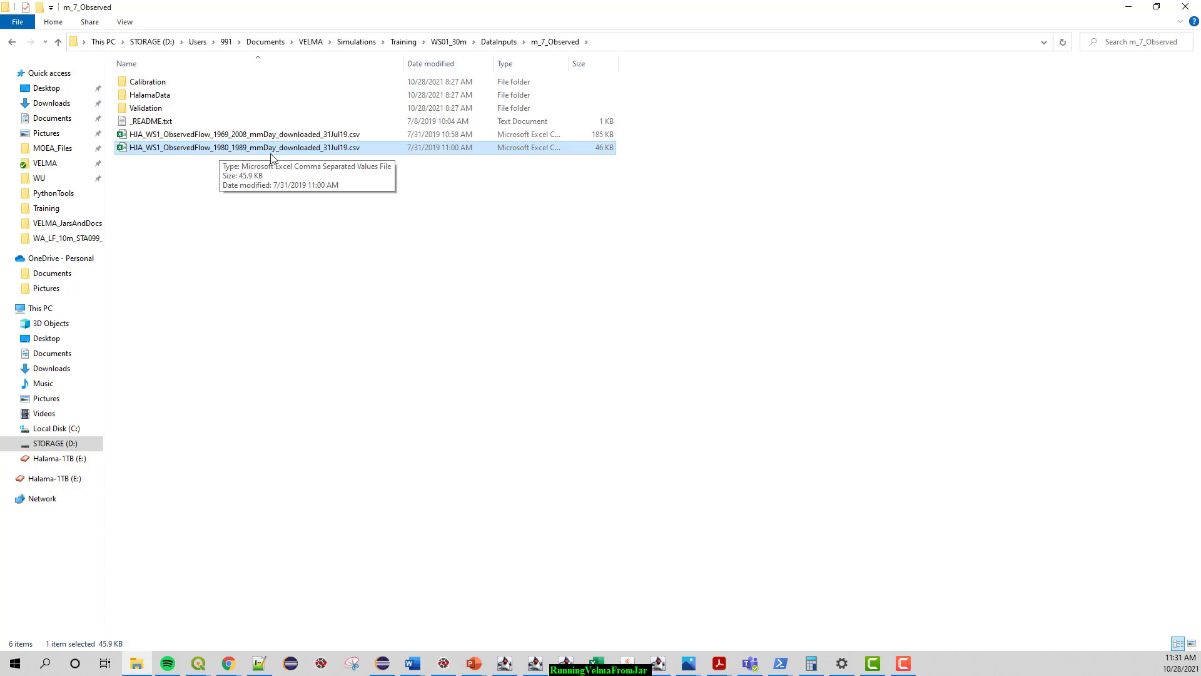
{"action": "left_click", "coordinate": [498, 41]}
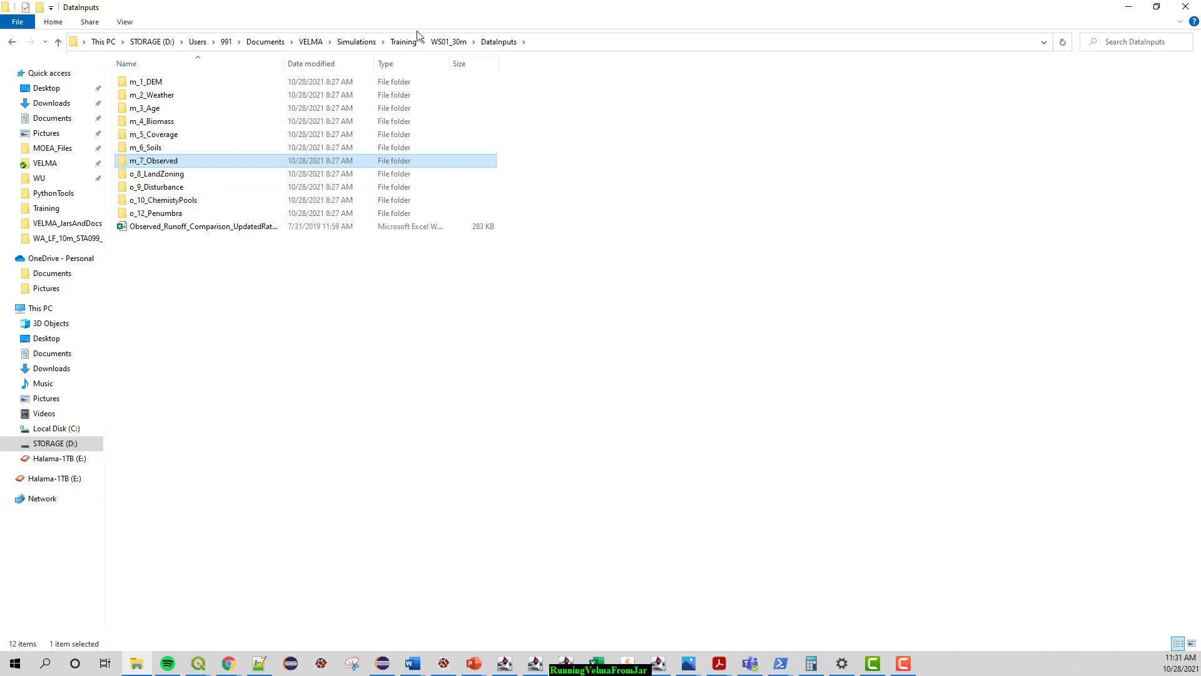
Step: Go up to the Training folder and run JVelma_05Dec19.jar to launch VELMA
{"action": "left_click", "coordinate": [441, 46]}
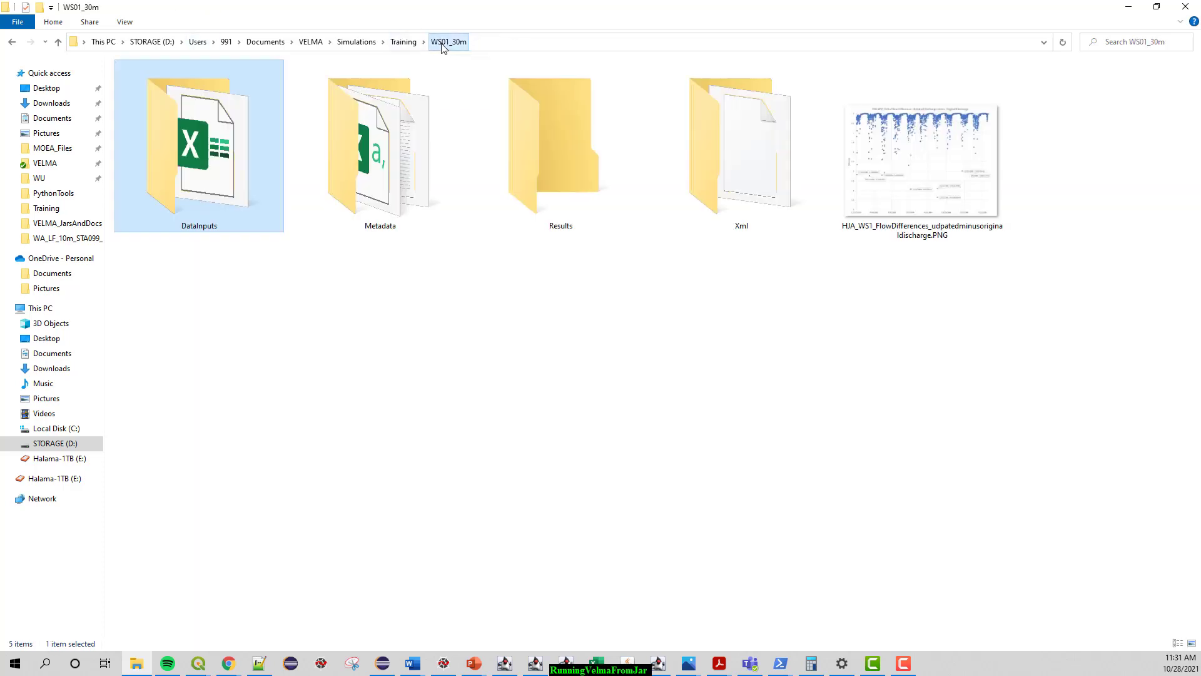
{"action": "left_click", "coordinate": [399, 42]}
{"action": "left_click", "coordinate": [306, 128]}
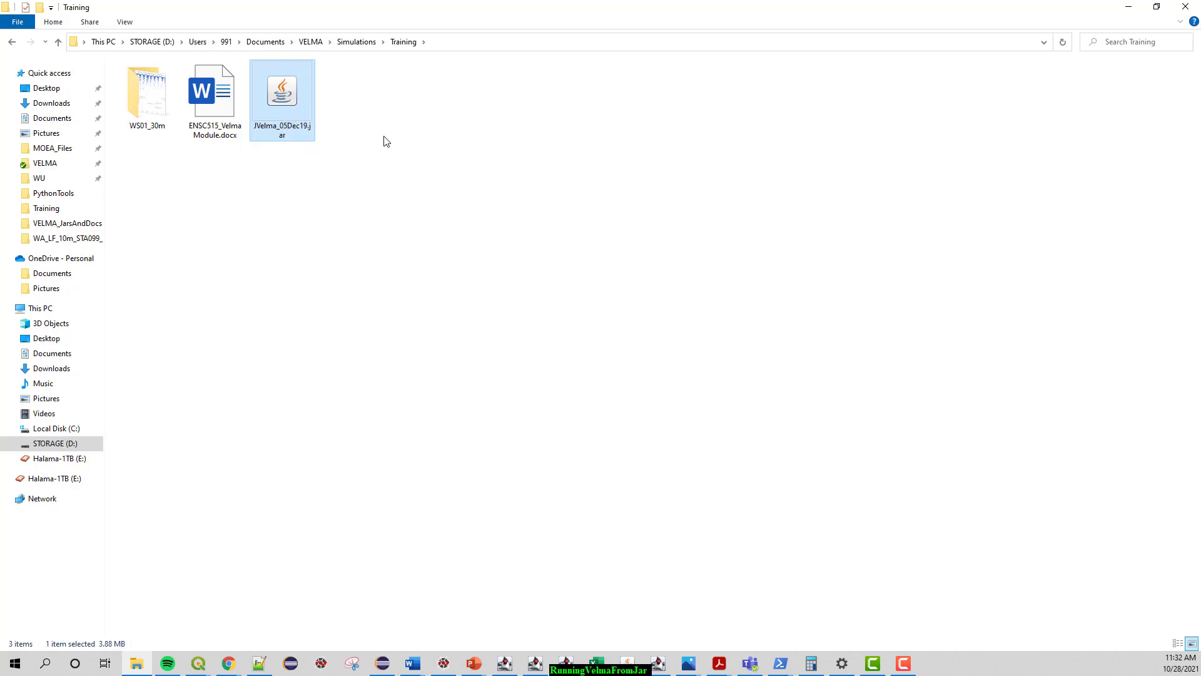
{"action": "double_click", "coordinate": [283, 102]}
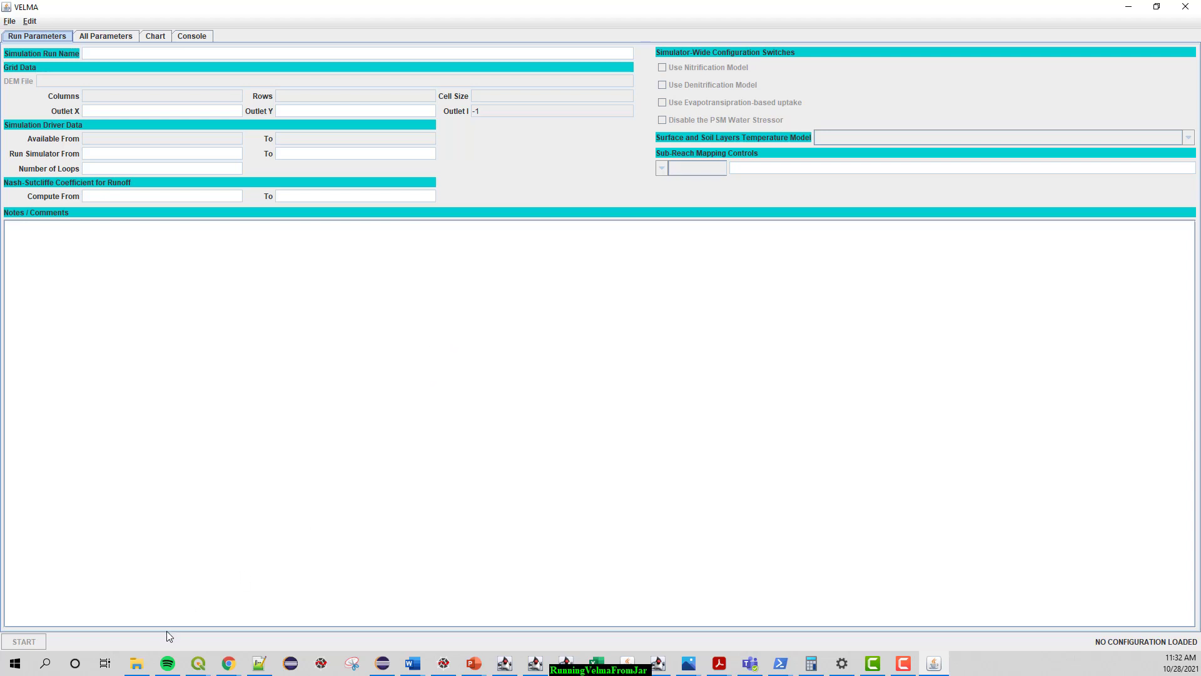
Step: Shrink Explorer beside VELMA and browse to WS01_30m's Xml folder, selecting OR_ws1_30m_test.xml
{"action": "left_click", "coordinate": [138, 664]}
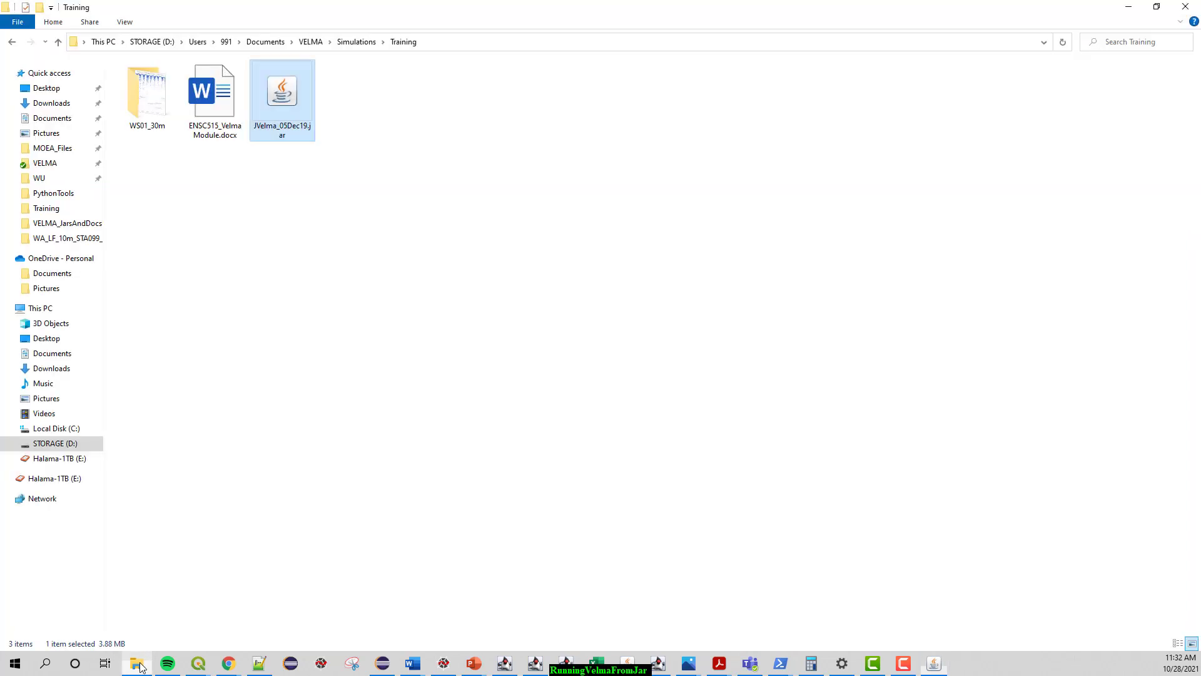
{"action": "left_click_drag", "start_coordinate": [367, 16], "coordinate": [822, 249]}
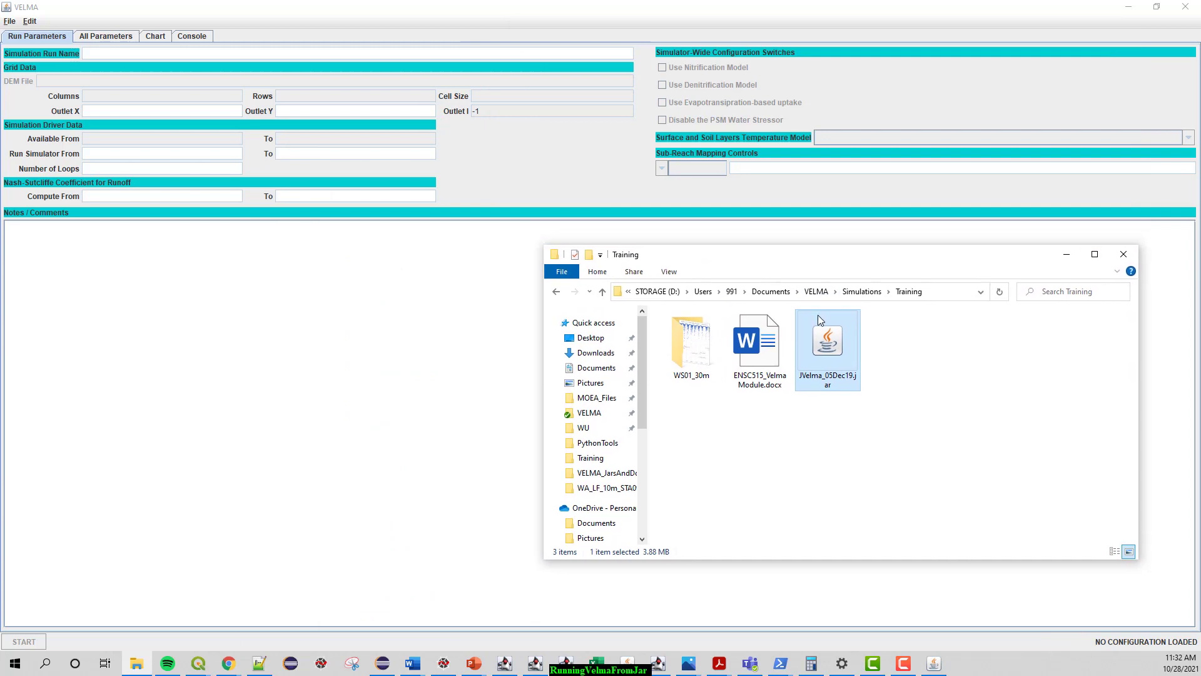
{"action": "left_click", "coordinate": [856, 291]}
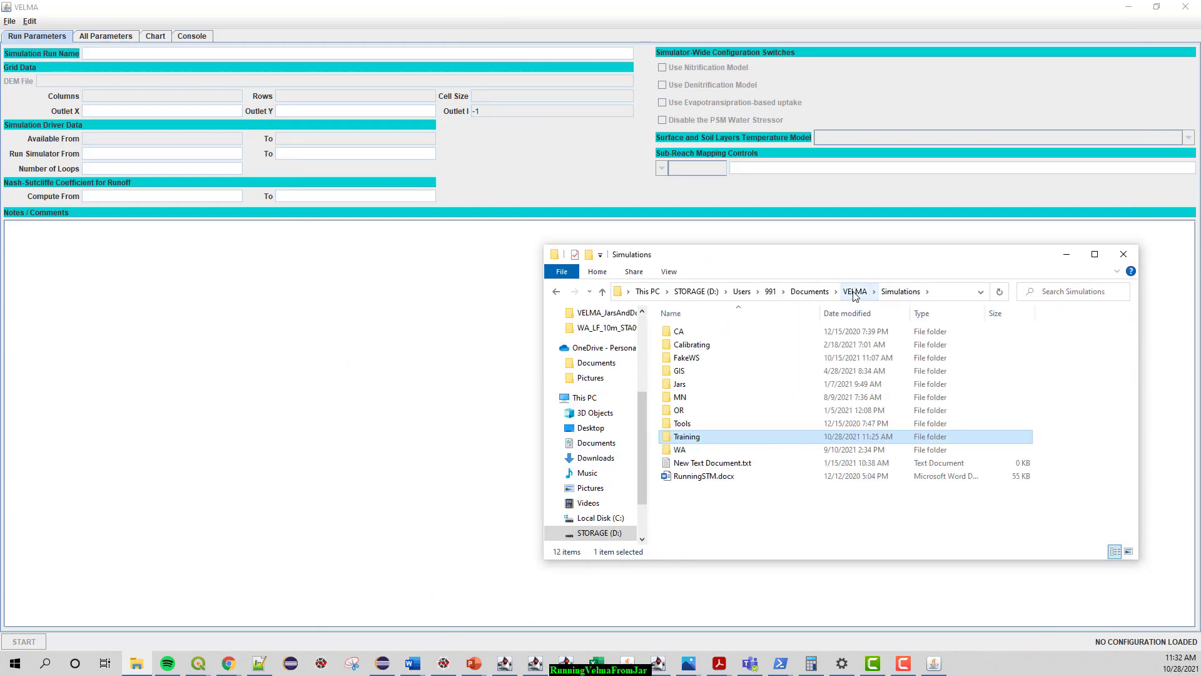
{"action": "double_click", "coordinate": [687, 436]}
{"action": "left_click", "coordinate": [681, 366]}
{"action": "double_click", "coordinate": [681, 366]}
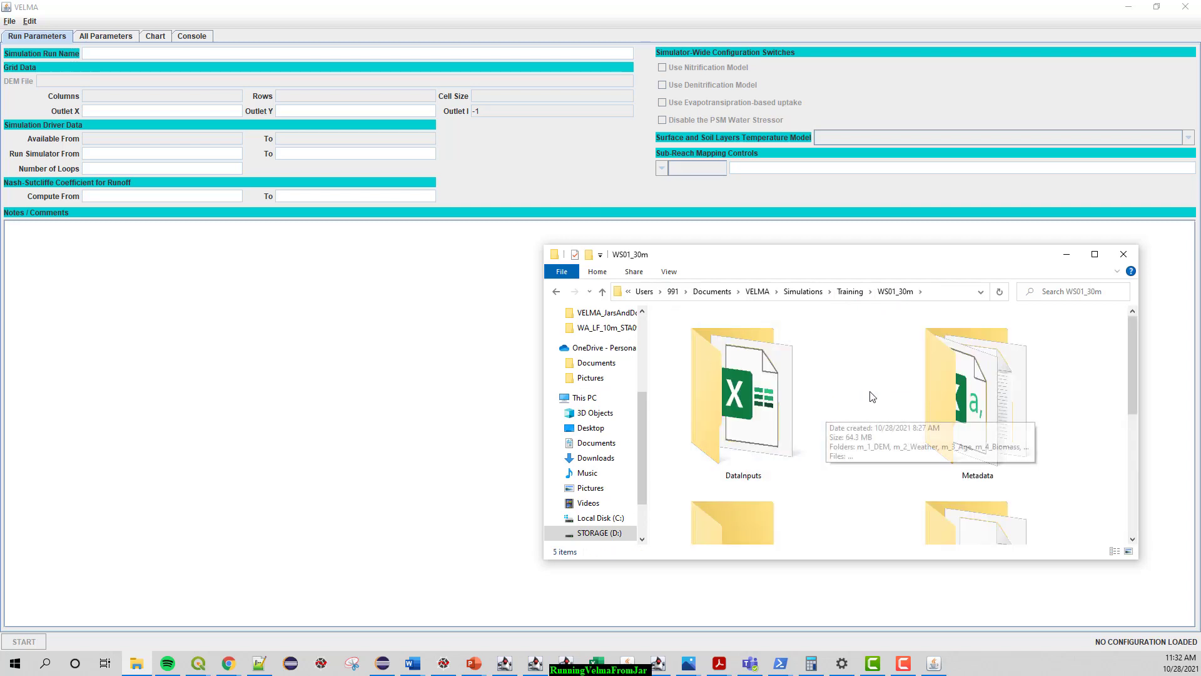
{"action": "left_click_drag", "start_coordinate": [1132, 355], "coordinate": [1134, 420]}
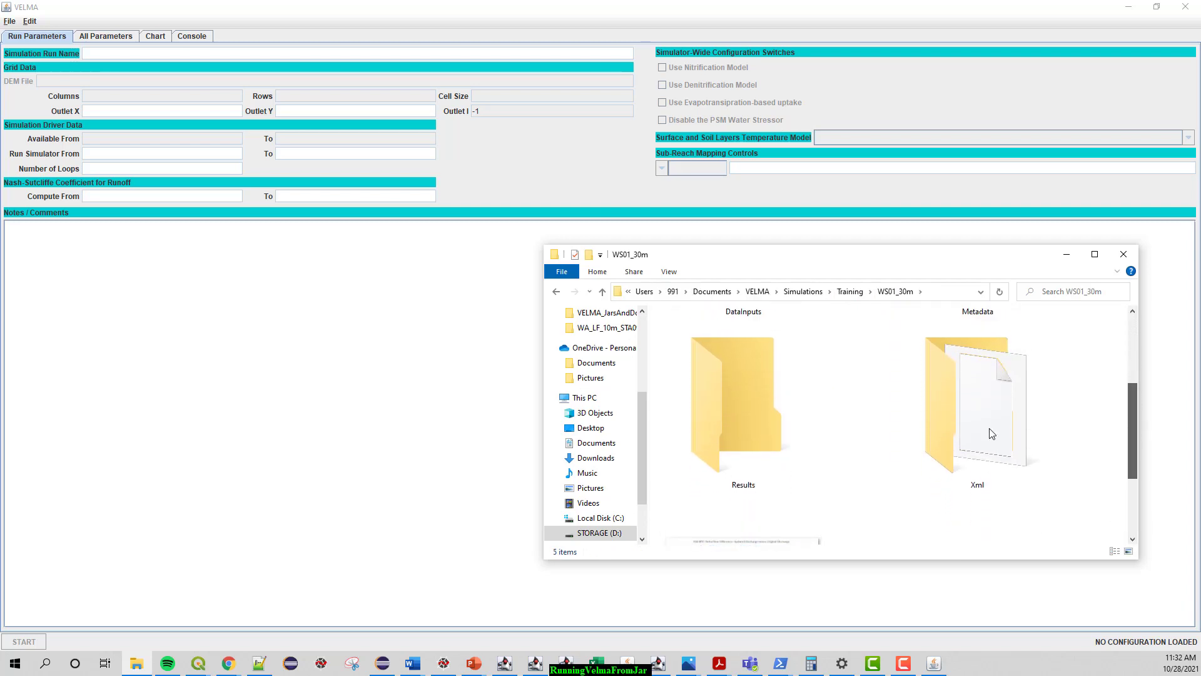
{"action": "double_click", "coordinate": [977, 389]}
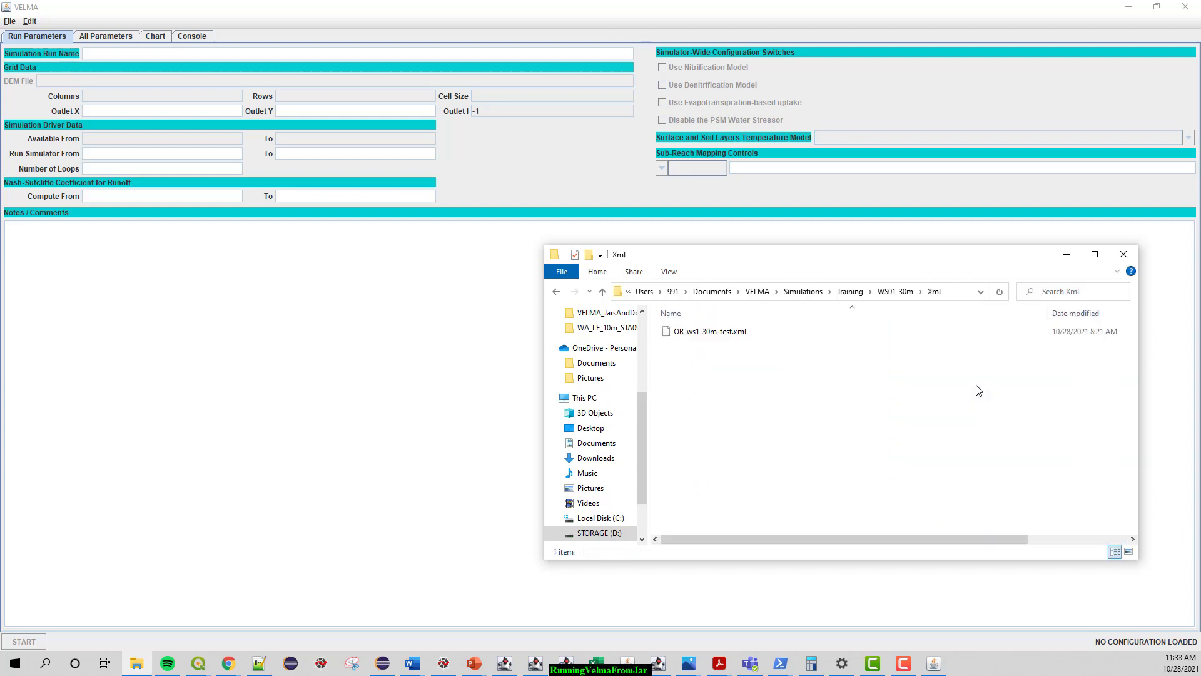
{"action": "left_click", "coordinate": [740, 333]}
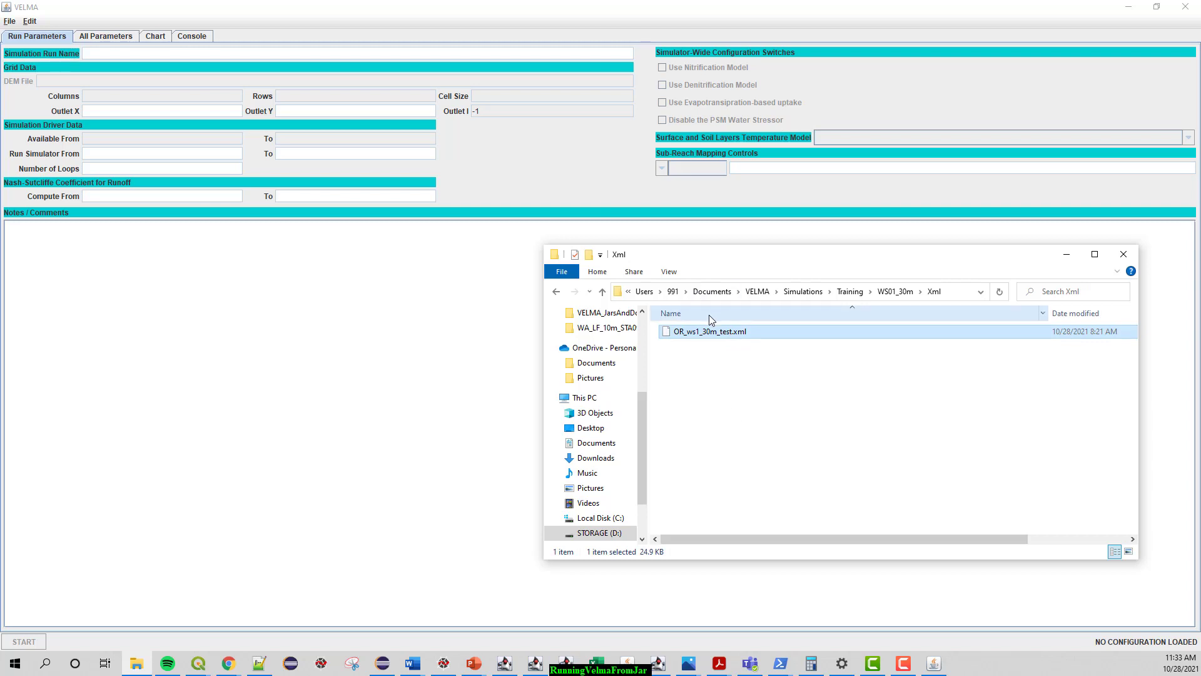
Step: Check the File menu, then drag OR_ws1_30m_test.xml from Explorer onto VELMA
{"action": "left_click", "coordinate": [10, 22]}
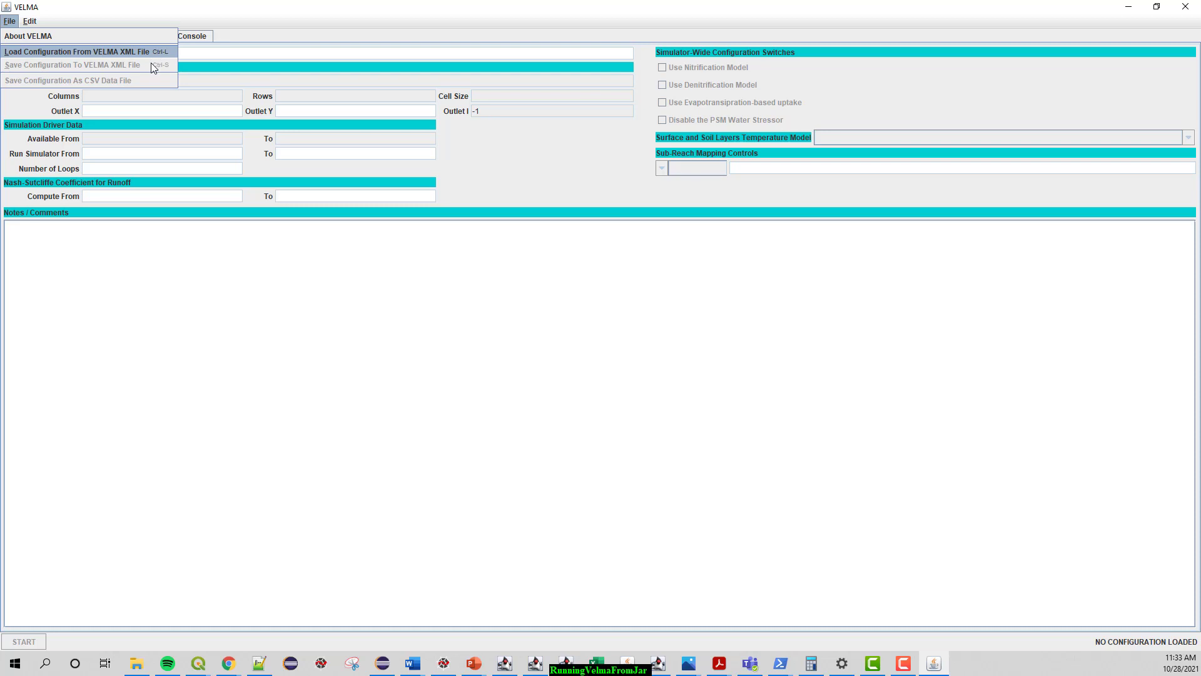
{"action": "left_click", "coordinate": [135, 666]}
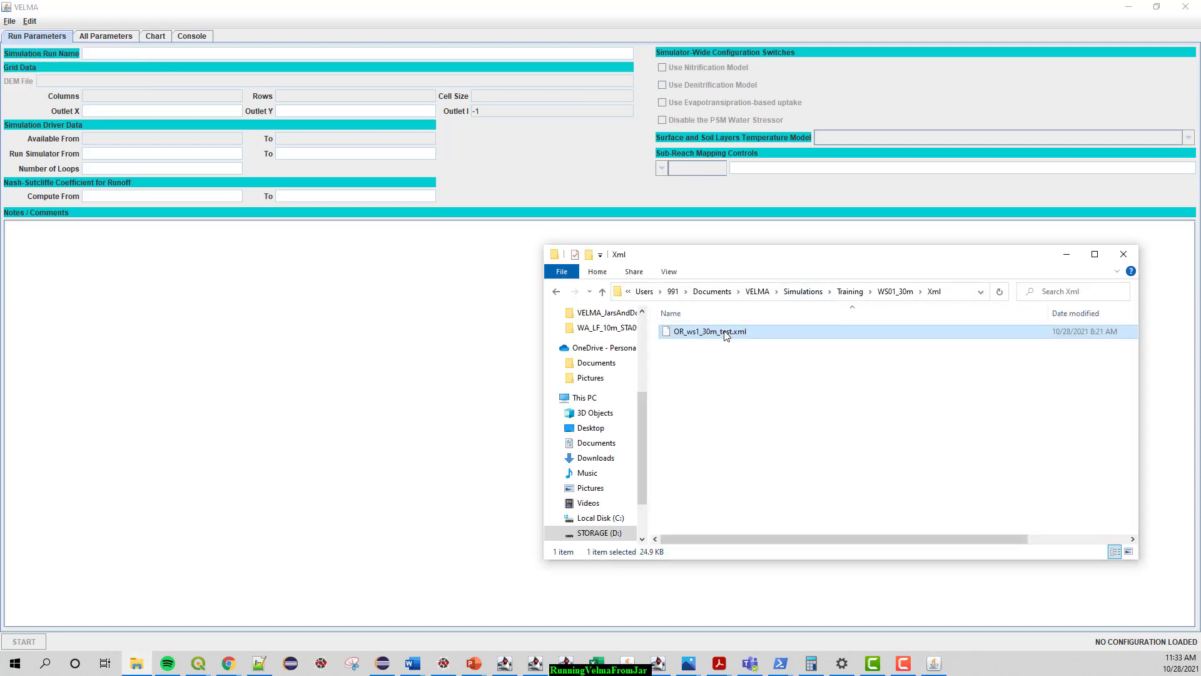
{"action": "left_click_drag", "start_coordinate": [717, 338], "coordinate": [540, 163]}
{"action": "left_click_drag", "start_coordinate": [538, 160], "coordinate": [516, 177]}
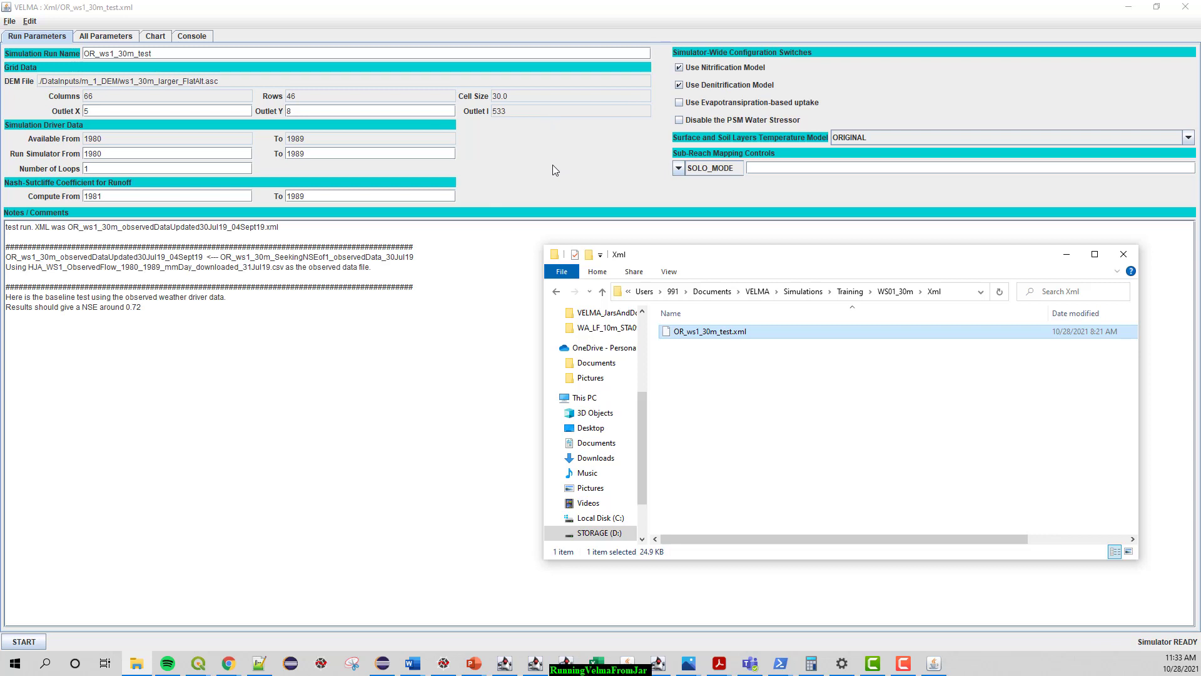
Step: Minimize the Explorer window and open VELMA's Edit menu
{"action": "left_click", "coordinate": [1065, 258]}
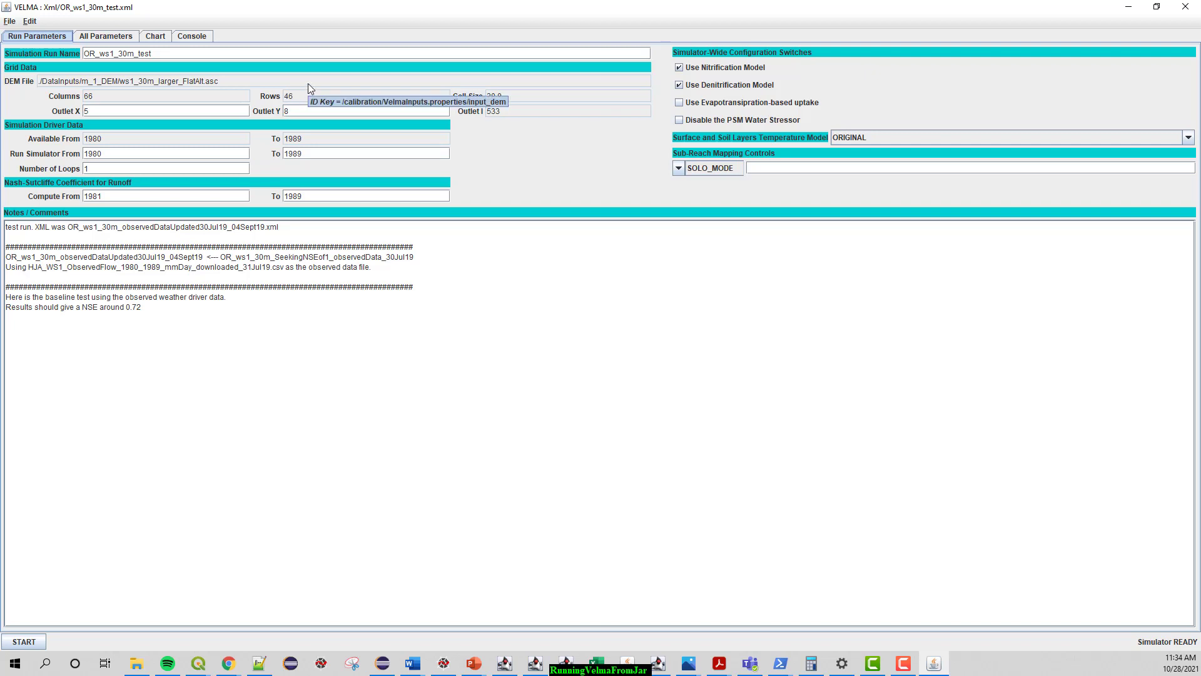
{"action": "left_click", "coordinate": [32, 24]}
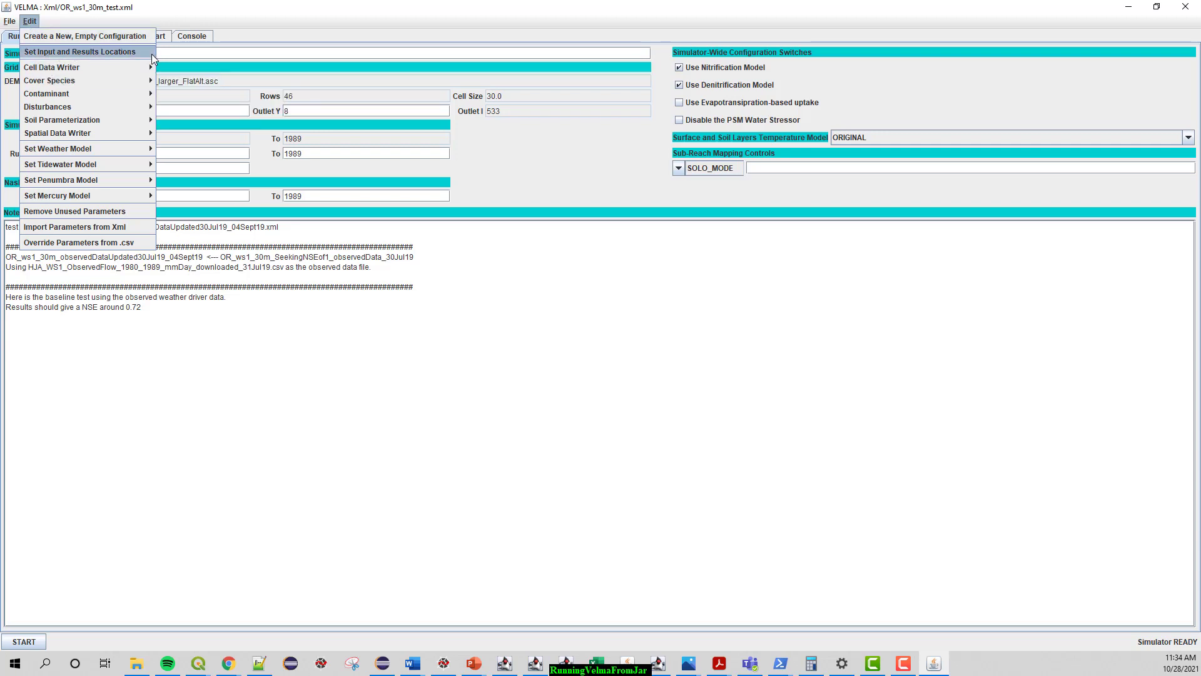
Step: Append an underscore so the input data path ends in WS01_30m_, leaving grid fields blank
{"action": "left_click", "coordinate": [466, 133]}
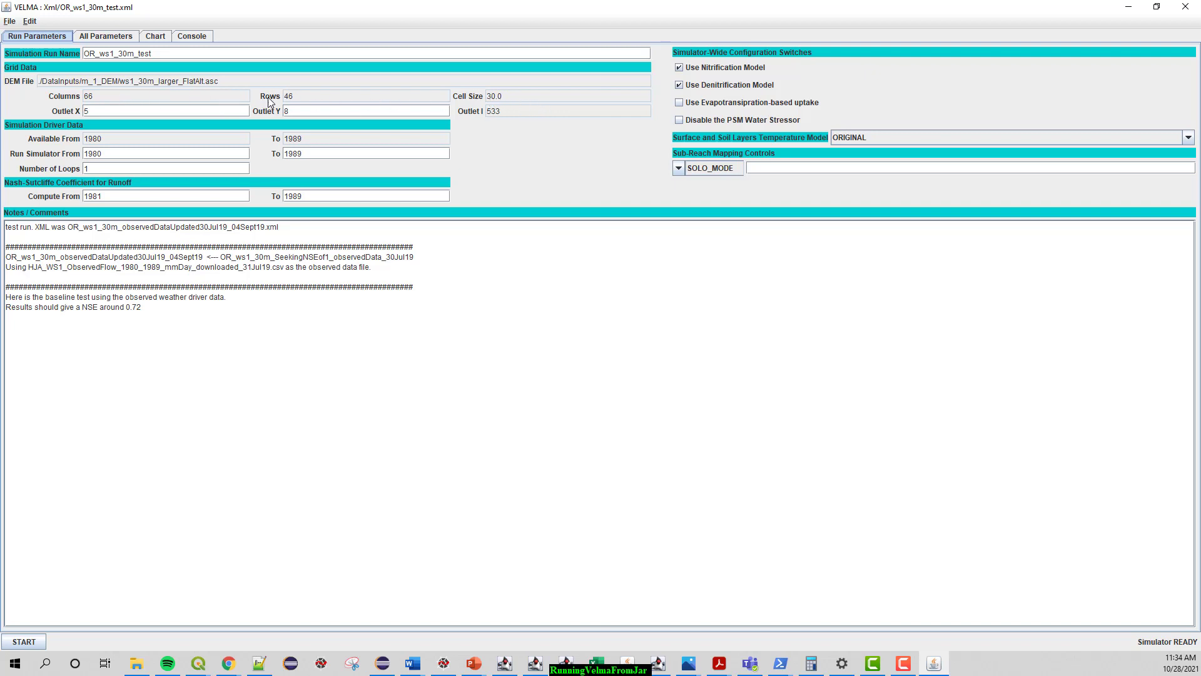
{"action": "left_click", "coordinate": [30, 22]}
{"action": "left_click", "coordinate": [79, 52]}
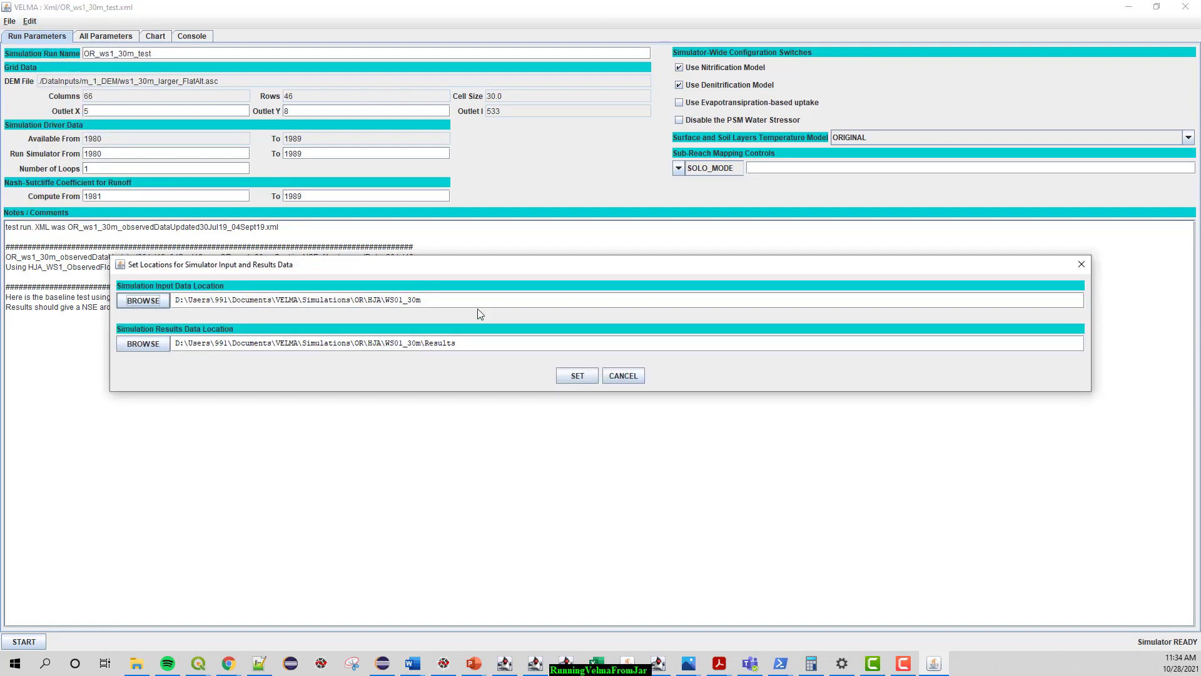
{"action": "double_click", "coordinate": [473, 299]}
{"action": "left_click", "coordinate": [473, 299]}
{"action": "type", "text": "_"}
{"action": "left_click", "coordinate": [579, 375]}
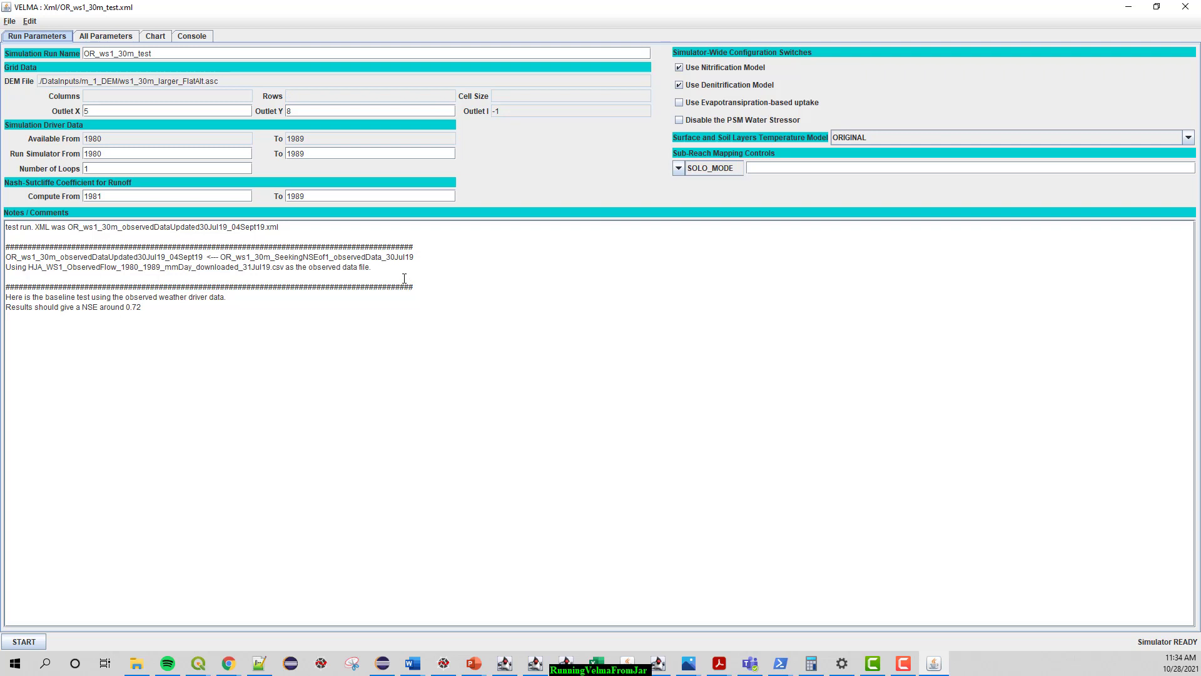